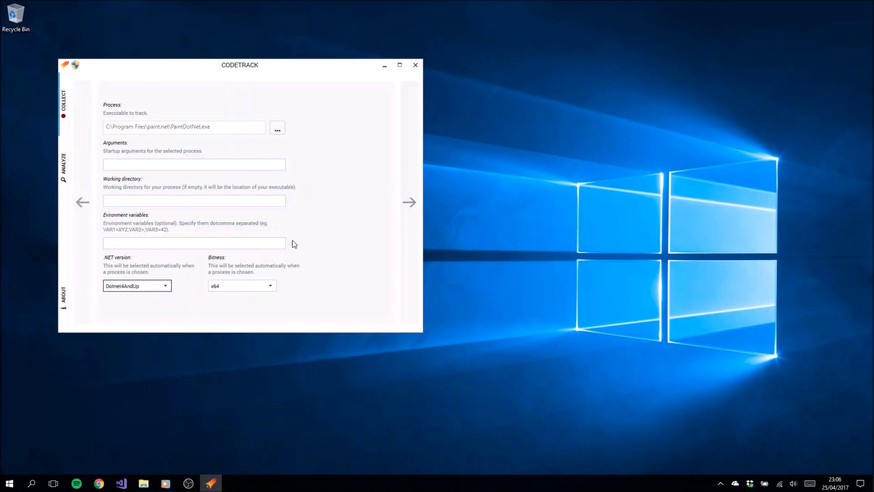
Step: Keep the PaintDotNet.exe process settings and the filtered Tracing mode, and start the trace with processing enabled
click(202, 166)
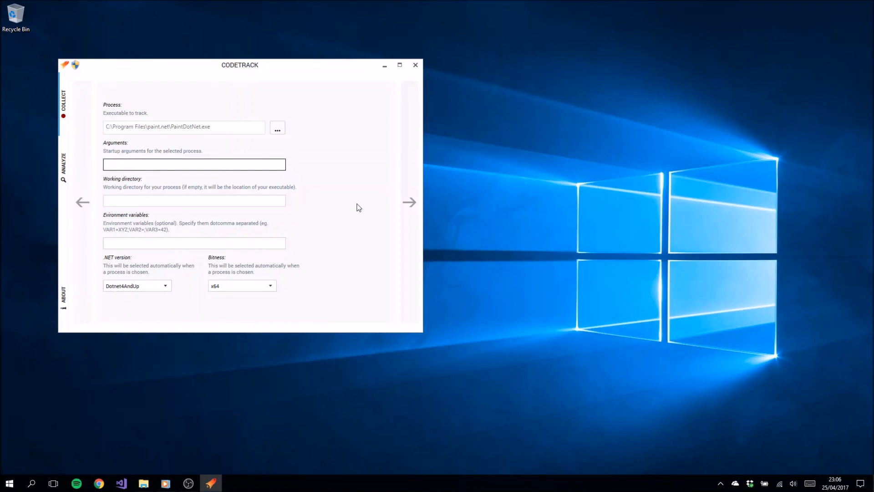
click(414, 178)
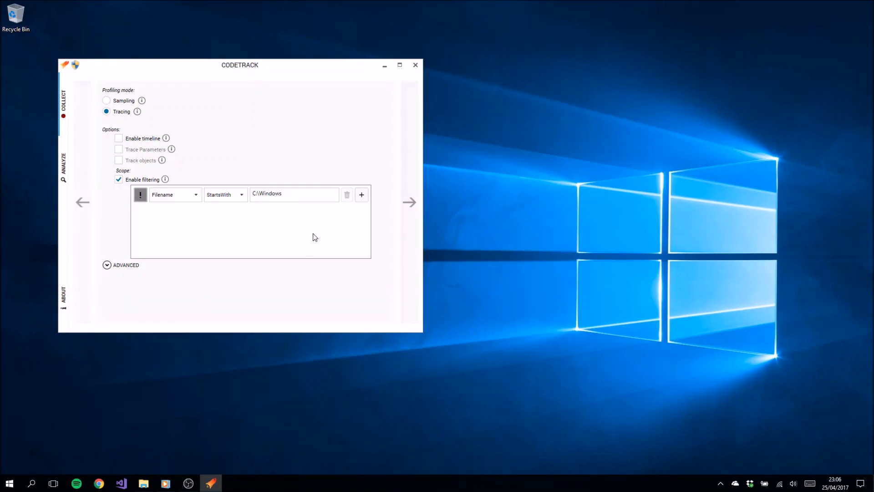
click(408, 207)
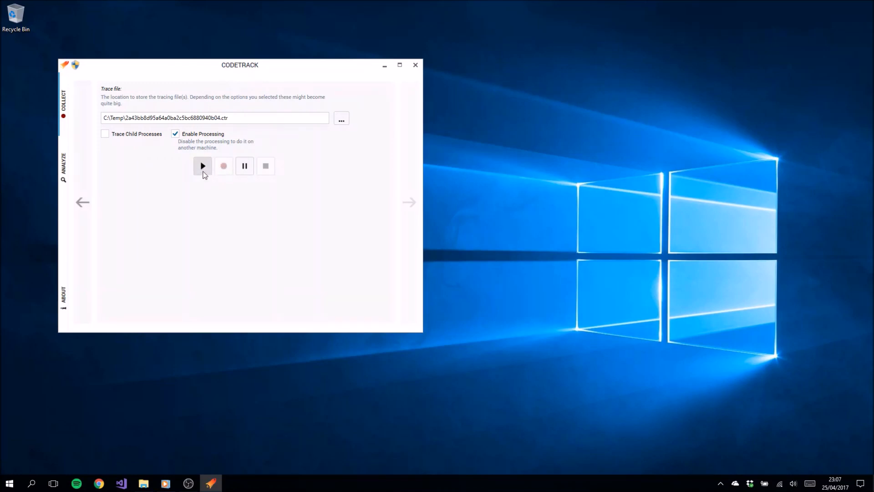
click(203, 172)
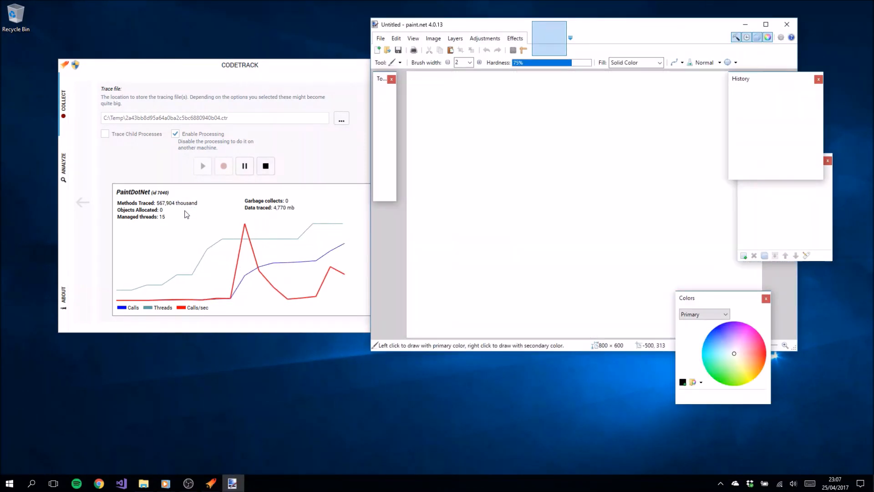
Step: Move the profiler window clear of paint.net and paint the word "Hi" on the blank canvas with the Paintbrush
click(191, 76)
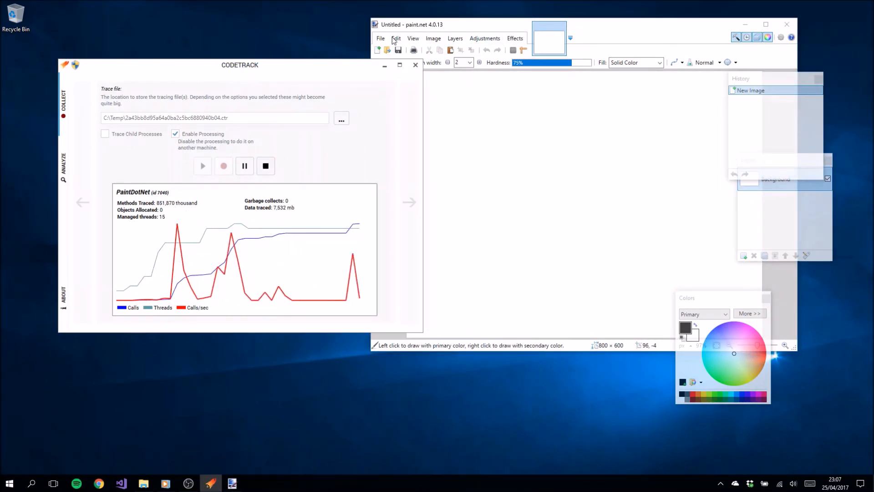
drag(301, 69, 244, 72)
mouse_move(454, 125)
mouse_down()
mouse_move(454, 165)
mouse_move(476, 149)
mouse_up()
mouse_move(474, 131)
mouse_down()
mouse_move(476, 161)
mouse_move(492, 162)
mouse_move(496, 139)
mouse_up()
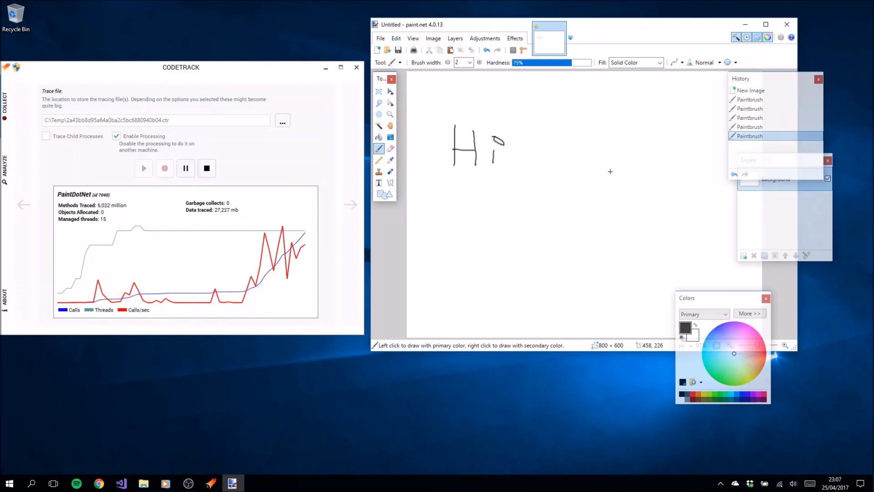
Step: Close paint.net to end the trace and bring up the processed capture for analysis
click(787, 26)
click(568, 236)
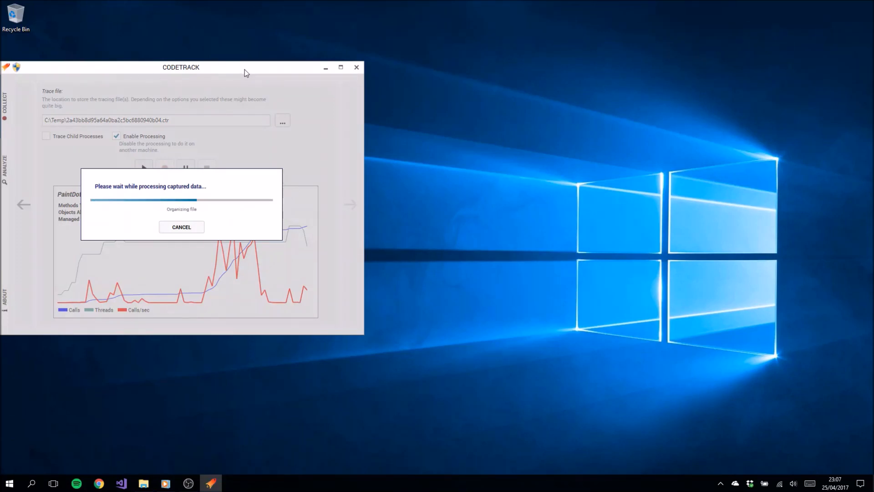
click(156, 218)
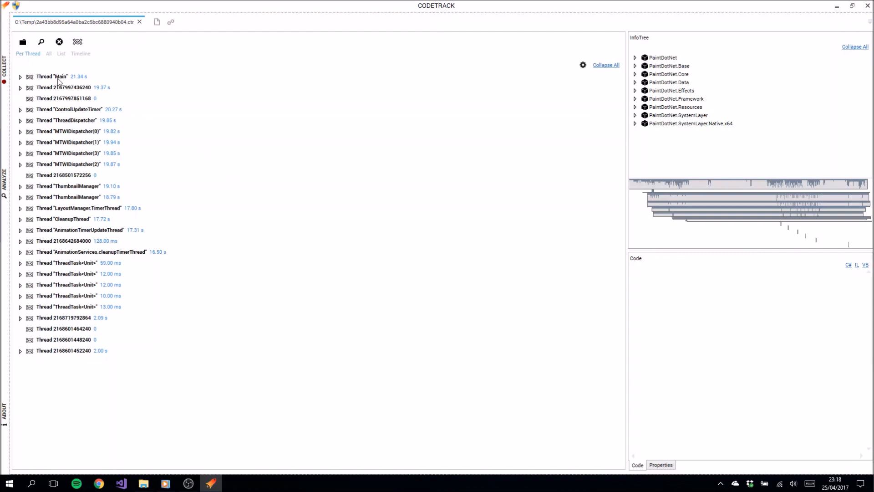
Step: Expand the Main thread's calls through Start and StartPart2, and view the code of GdiPaintControl.WndProc
click(20, 77)
click(37, 97)
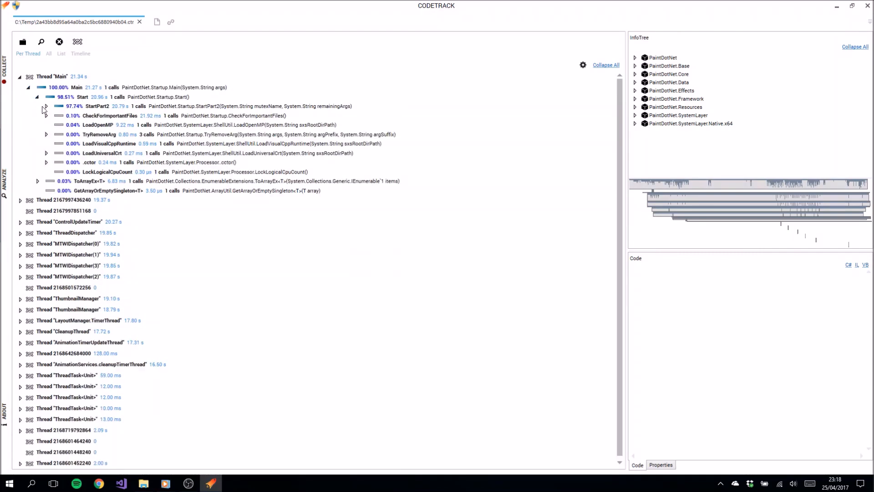
click(46, 107)
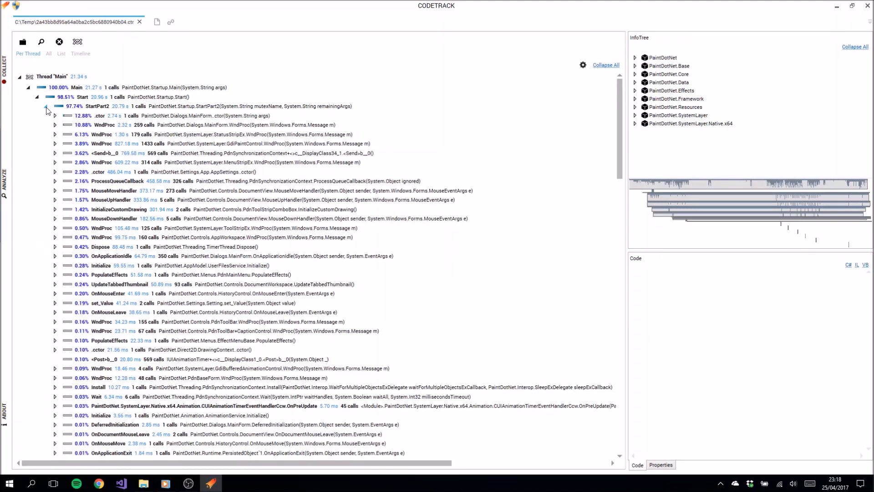
double_click(111, 147)
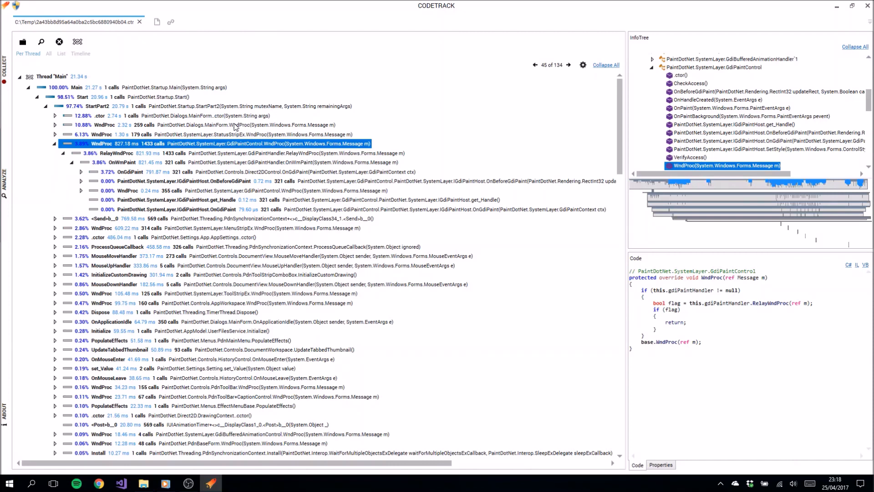
Step: Show the combined call tree of all threads and advance to the third occurrence of GdiPaintControl.WndProc
click(47, 56)
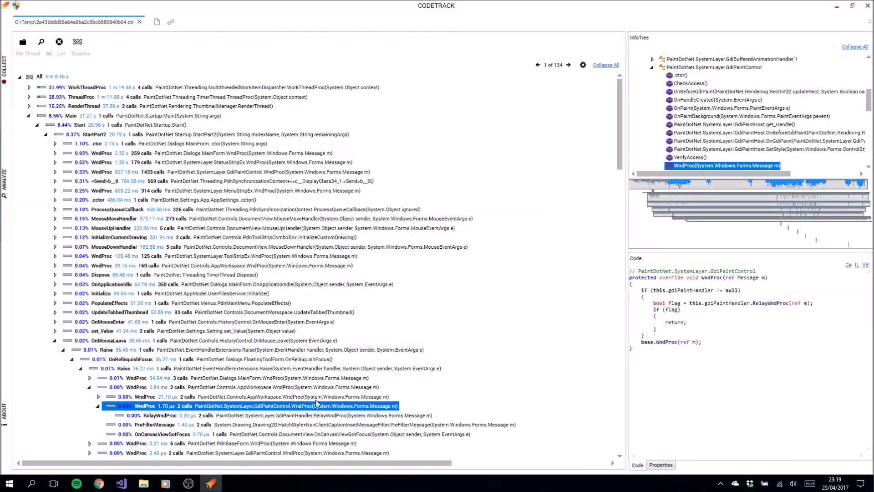
click(568, 65)
click(568, 65)
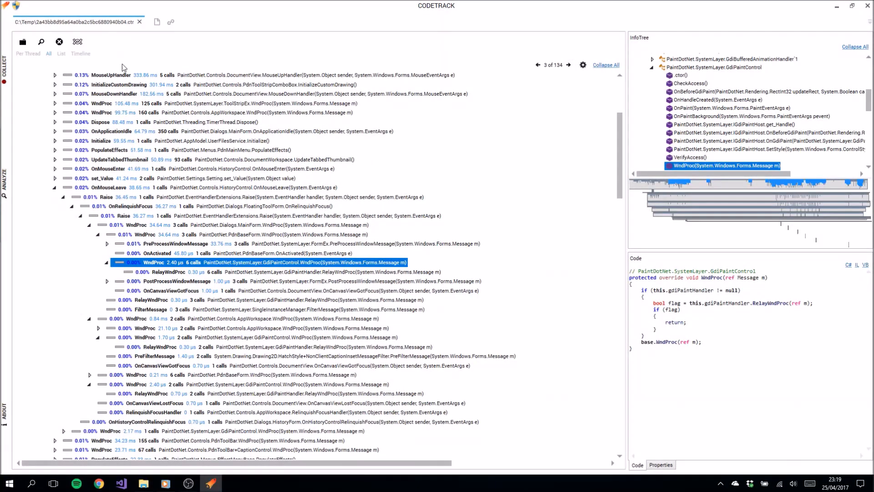
Step: List the methods by assembly sorted by duration, and view the code of OnBeforeGdiPaint and VerifyAccess in GdiPaintControl
click(61, 54)
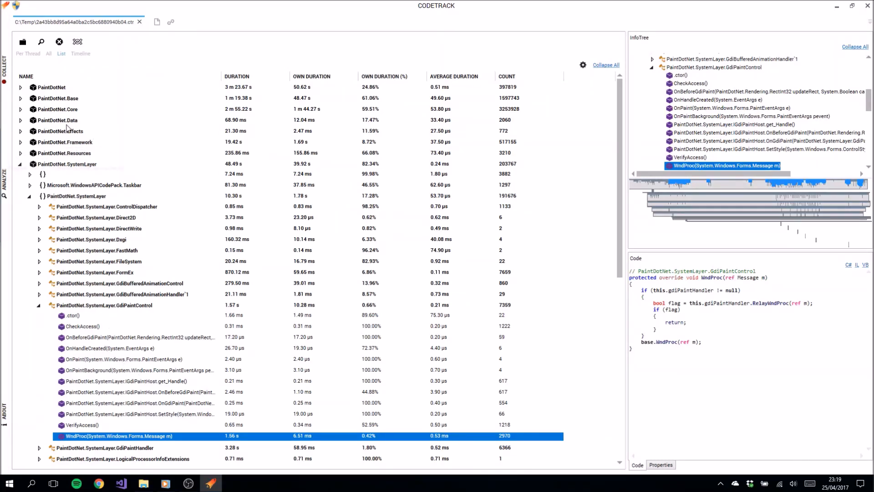
click(255, 79)
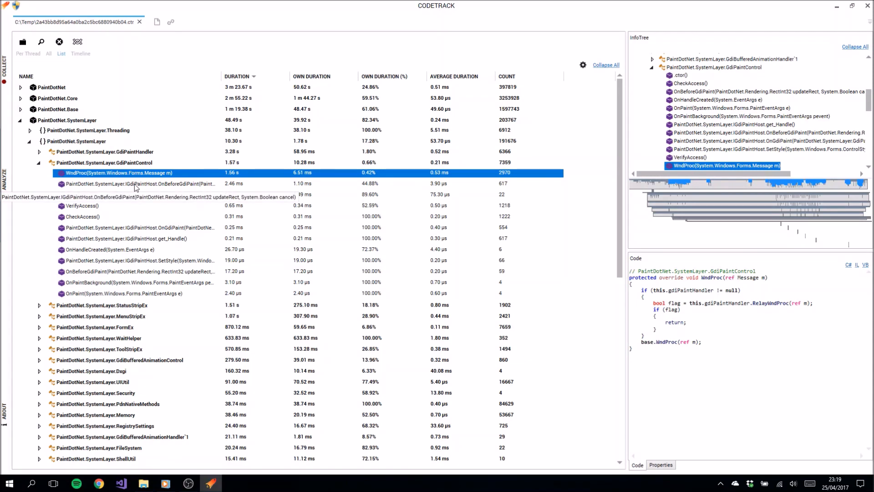
click(135, 184)
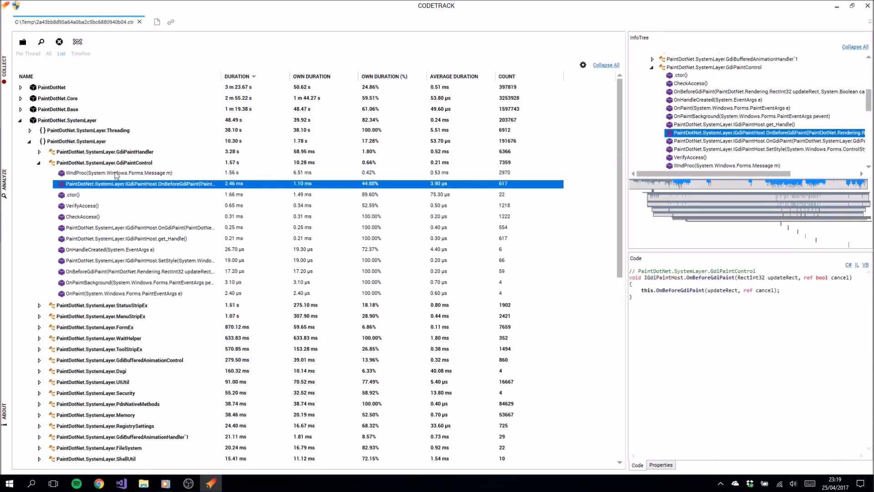
click(84, 209)
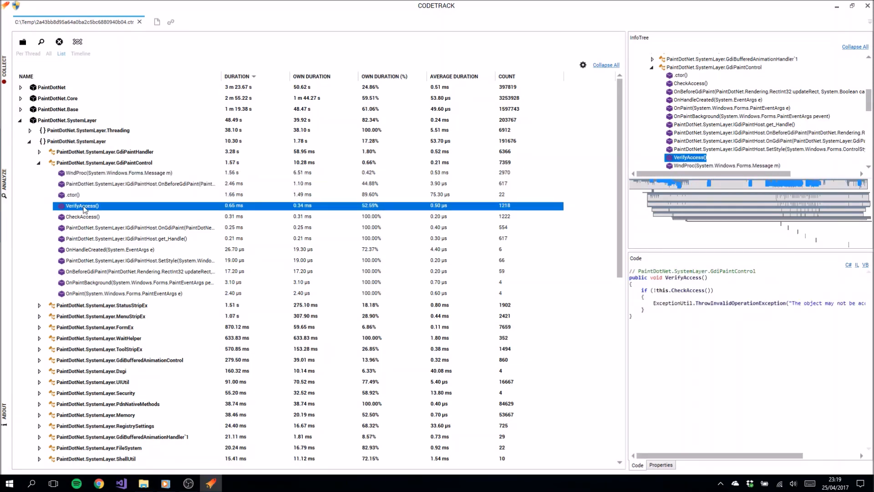
Step: Return to the per-thread call tree, search for "get_p" and go to the get_PathGeometry() method
click(21, 54)
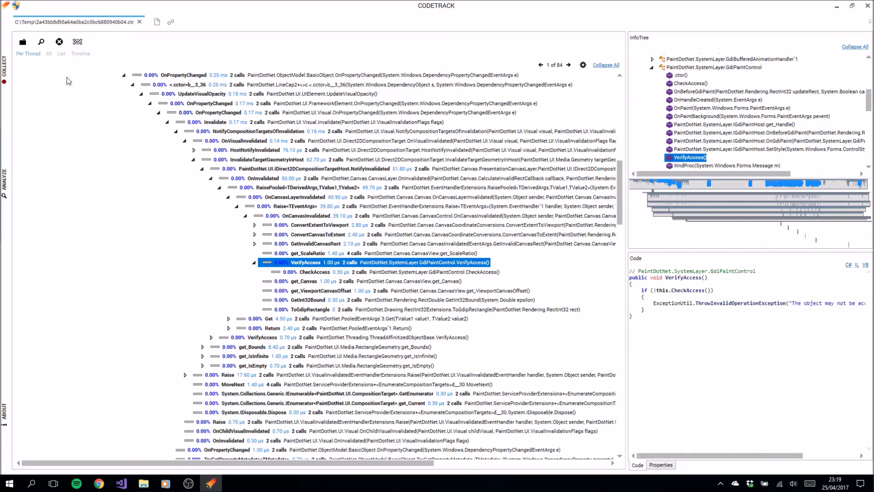
key(ctrl+f)
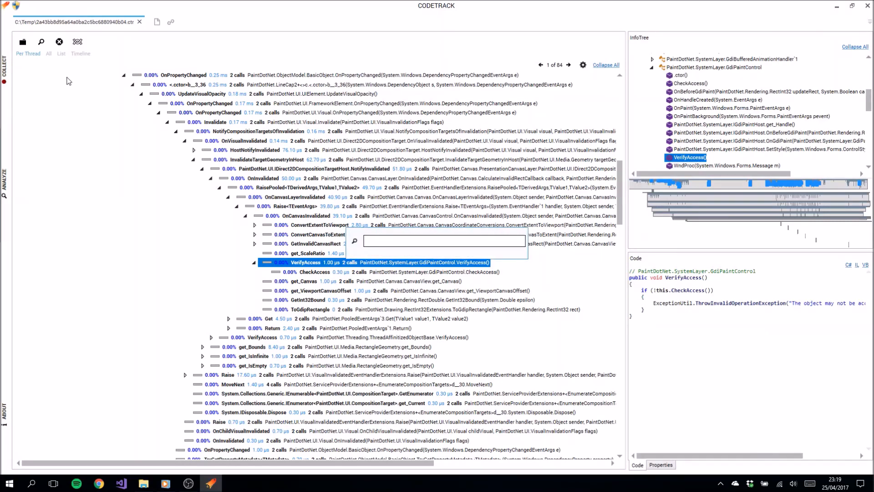
text(get_p)
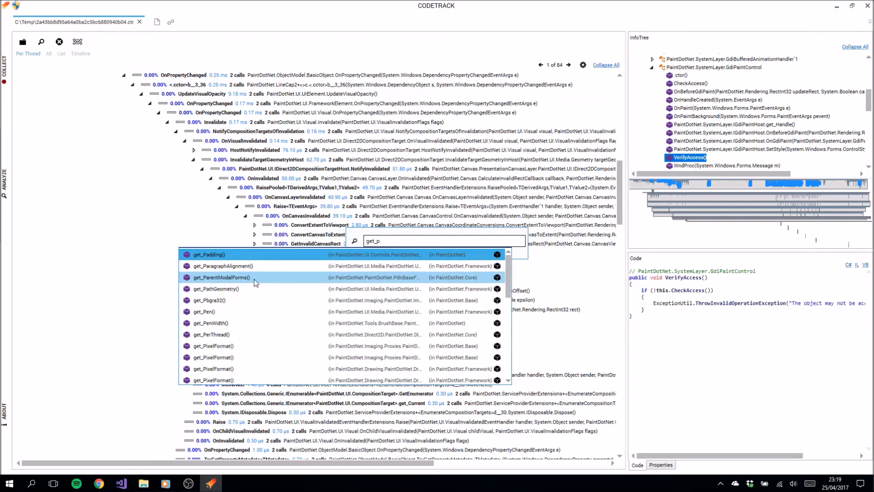
click(231, 289)
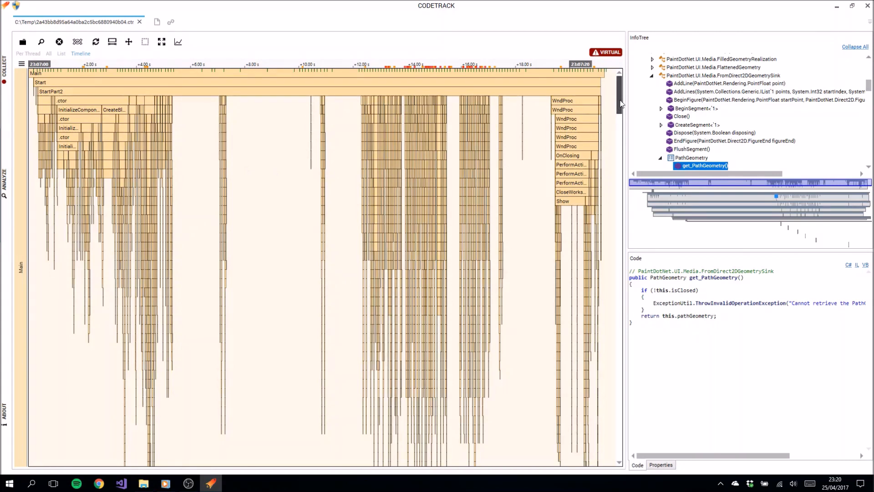
Step: Browse the threads in the timeline, jump to CleanupThread and return to the Main thread
drag(620, 102, 621, 216)
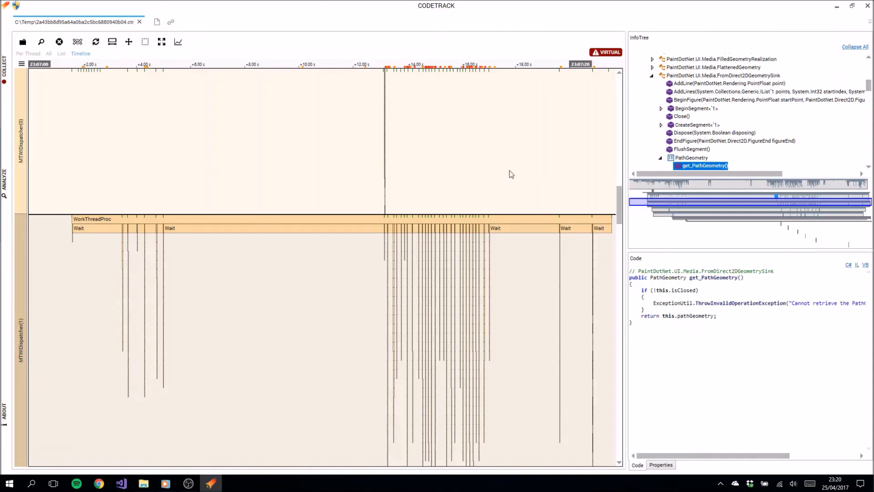
click(21, 64)
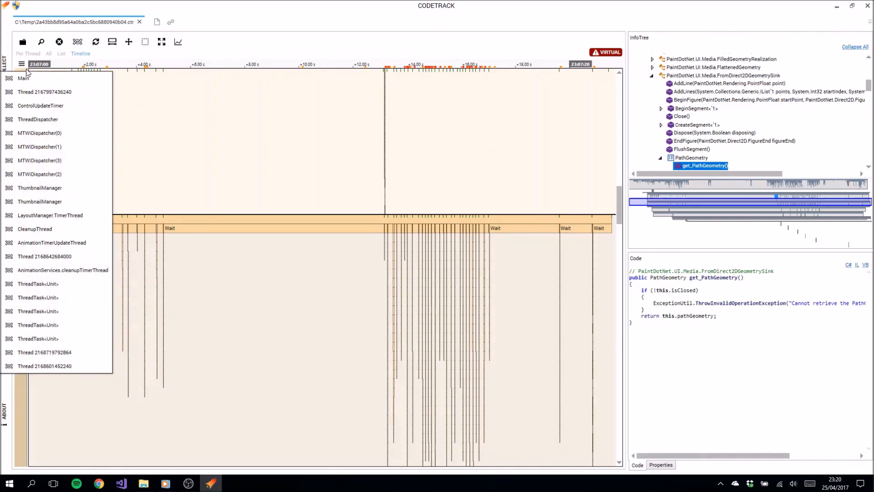
click(40, 229)
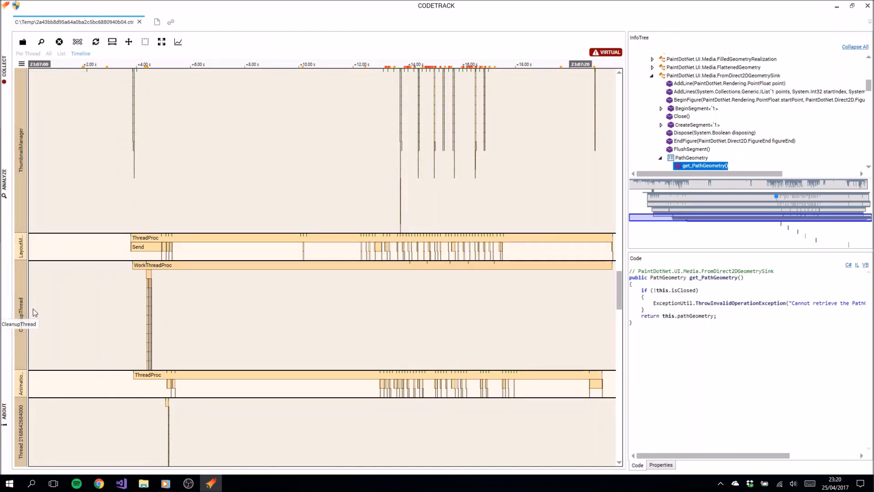
drag(622, 291, 622, 87)
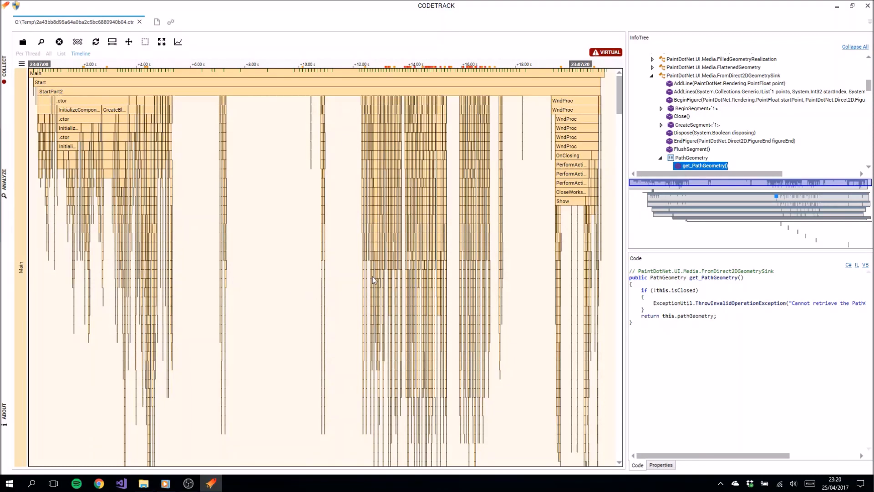
Step: Browse FromDirect2DGeometrySink in the InfoTree and view the code of BeginSegment<TSegment>(), AddLine and SetSegmentOptions
drag(869, 85, 869, 63)
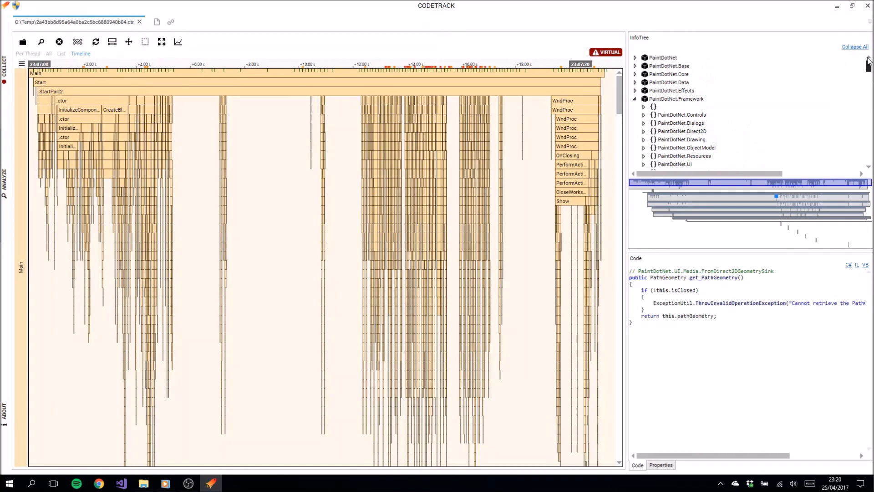
click(634, 58)
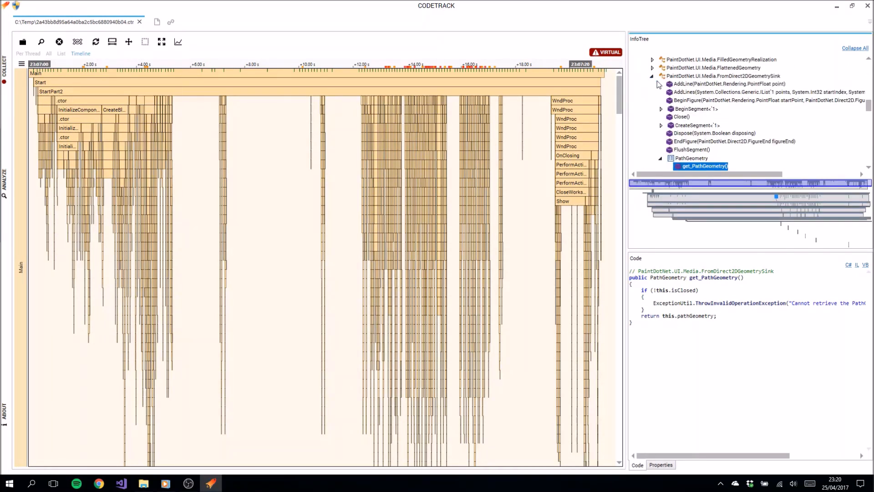
click(661, 109)
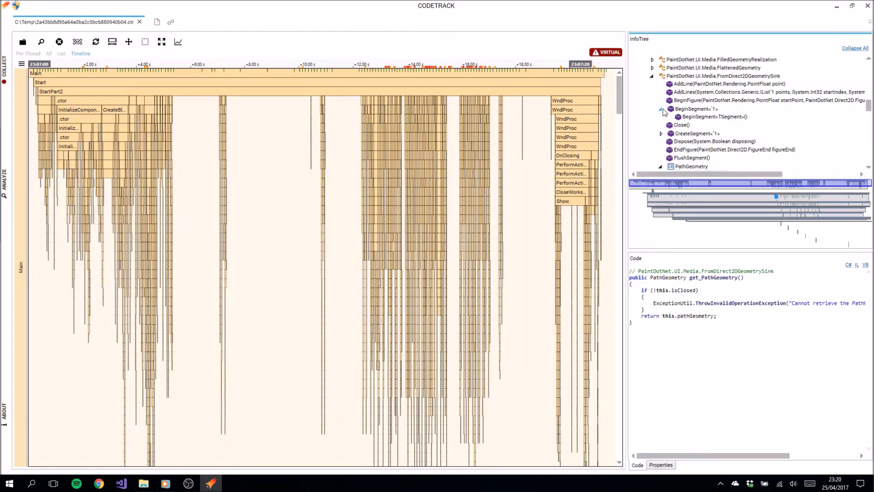
click(695, 117)
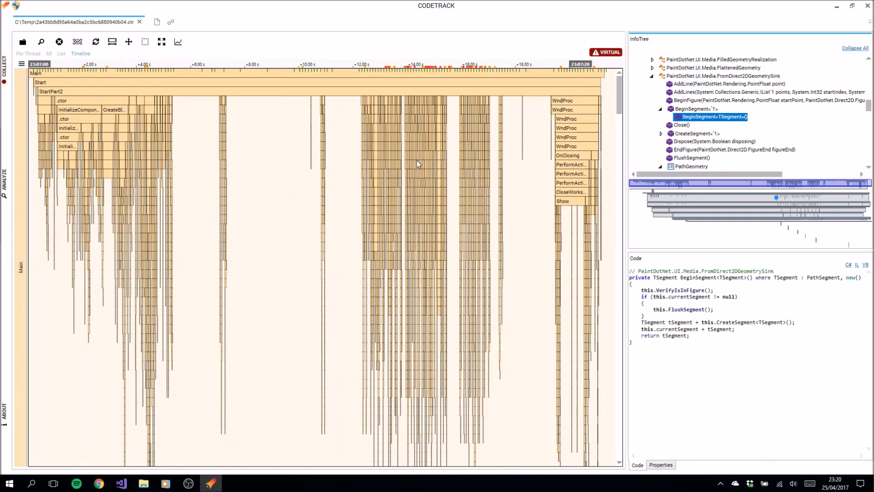
click(695, 85)
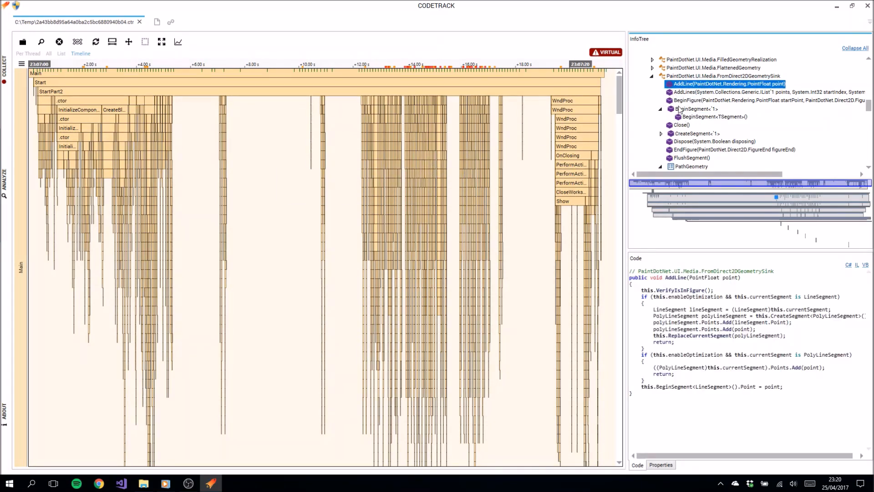
click(681, 166)
scroll(669, 136, down, 3)
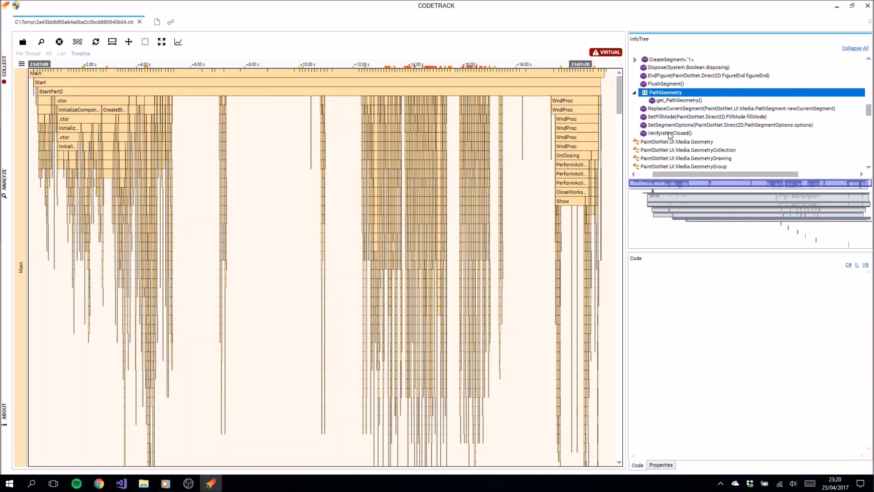
click(672, 126)
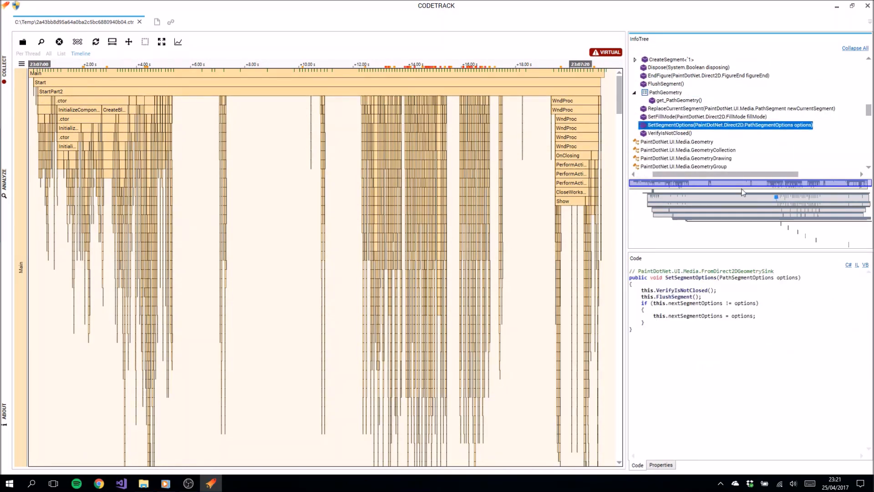
Step: Examine the Main thread's timeline up close, down to the individual OnRender and FillRectangle calls
scroll(419, 187, up, 4)
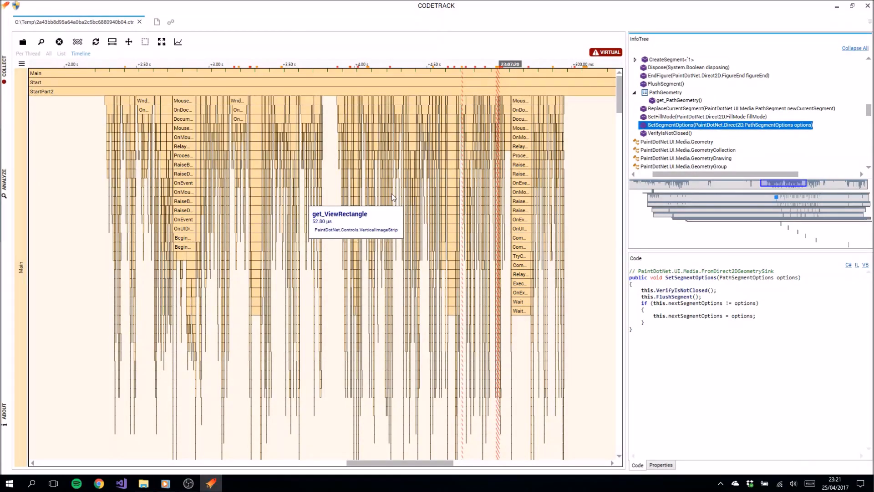
scroll(392, 196, up, 2)
scroll(391, 193, up, 6)
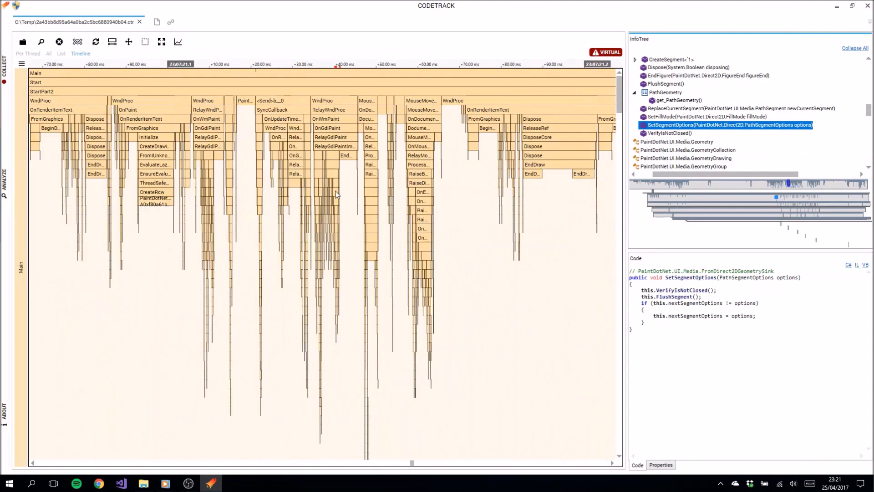
scroll(334, 202, up, 3)
scroll(333, 207, up, 4)
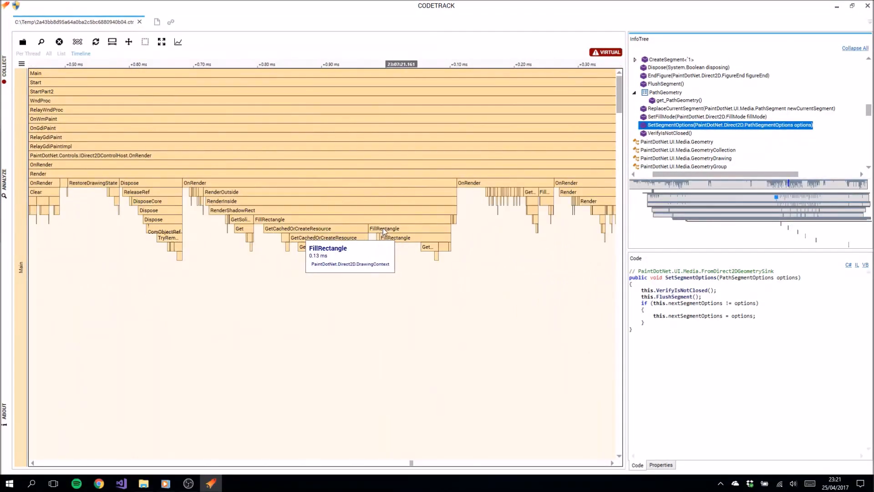
Step: View the whole recording in the timeline and browse from the Main thread to the MTWIDispatcher threads
scroll(384, 231, down, 12)
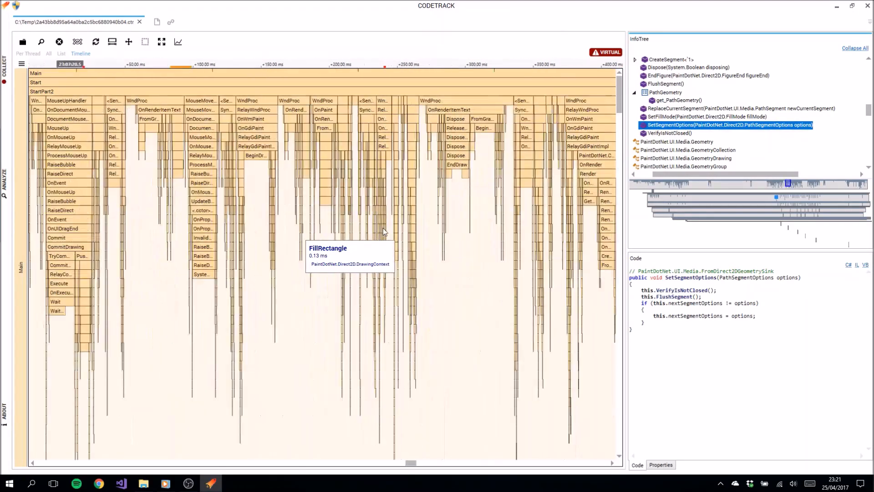
scroll(384, 230, down, 2)
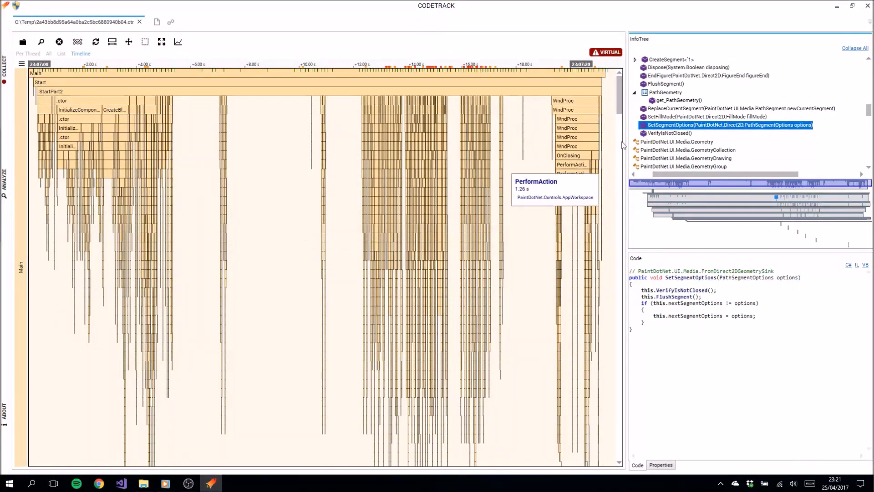
mouse_move(870, 113)
mouse_down()
mouse_move(870, 93)
mouse_move(869, 114)
mouse_up()
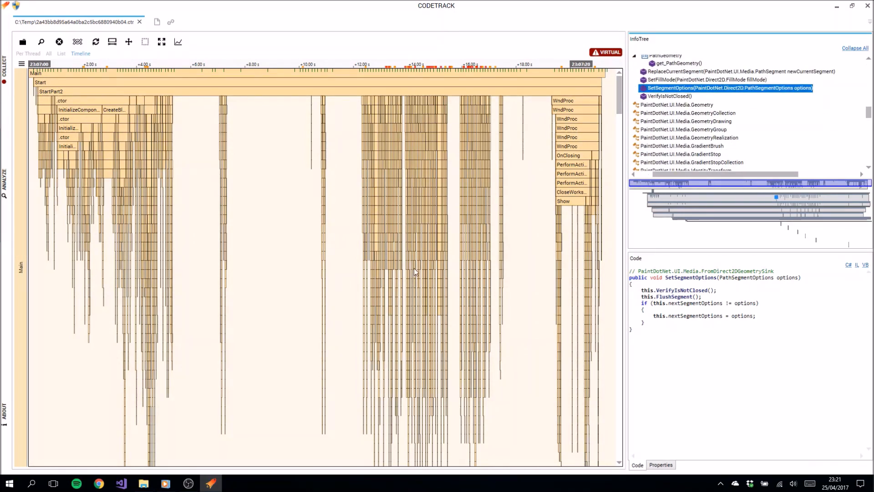
drag(619, 95, 600, 194)
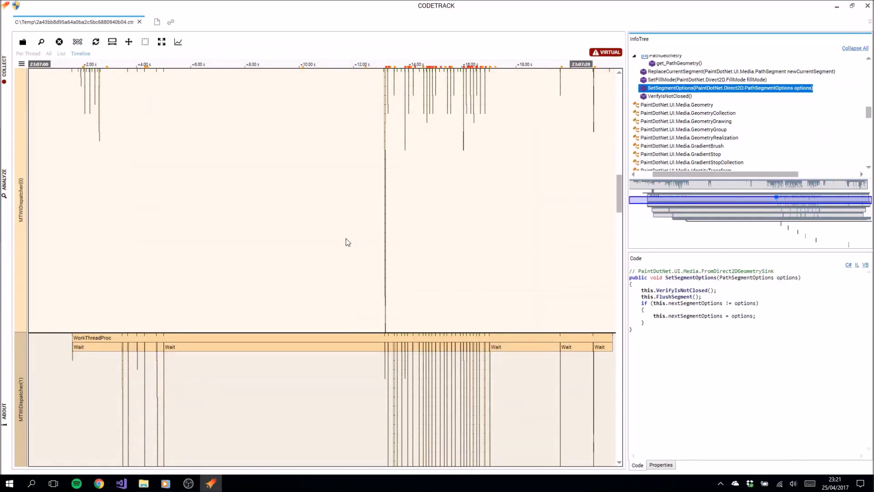
scroll(346, 241, up, 5)
mouse_move(768, 204)
mouse_down()
mouse_move(712, 195)
mouse_move(768, 197)
mouse_up()
Step: View the code of VerifyIsNotClosed(), get_PathGeometry() and FlattenedGeometry's .ctor() and CreateInstanceCore(), jumping to the CreateInstanceCore() call in the timeline
click(681, 95)
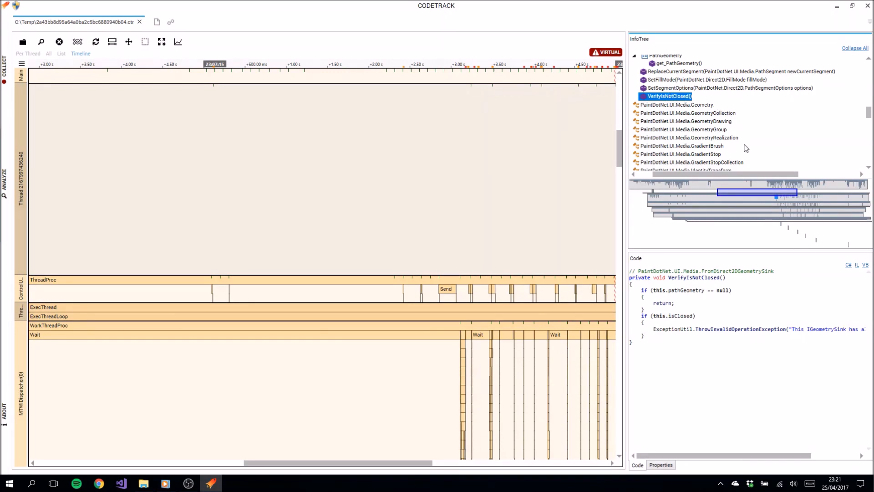
click(687, 63)
scroll(692, 84, up, 5)
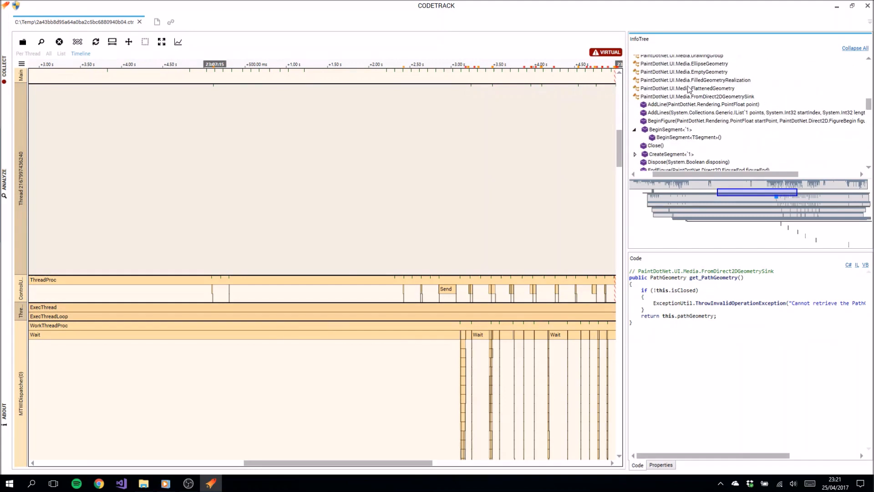
click(682, 89)
click(664, 101)
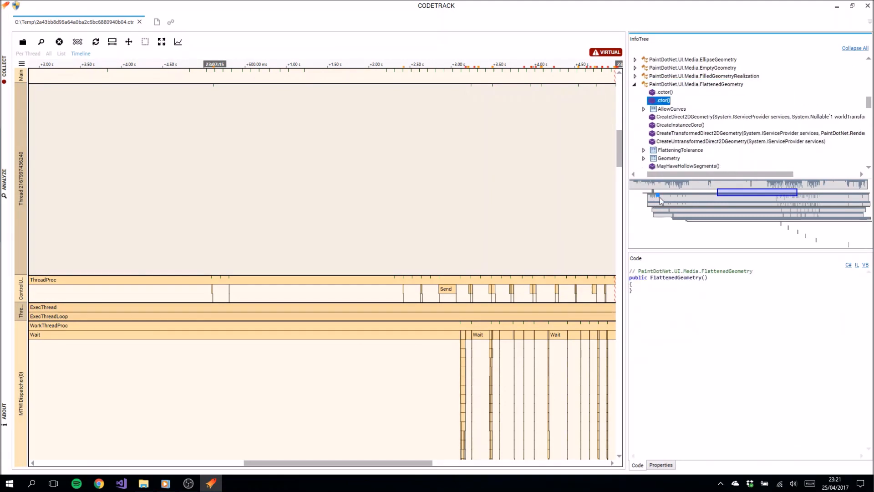
click(673, 125)
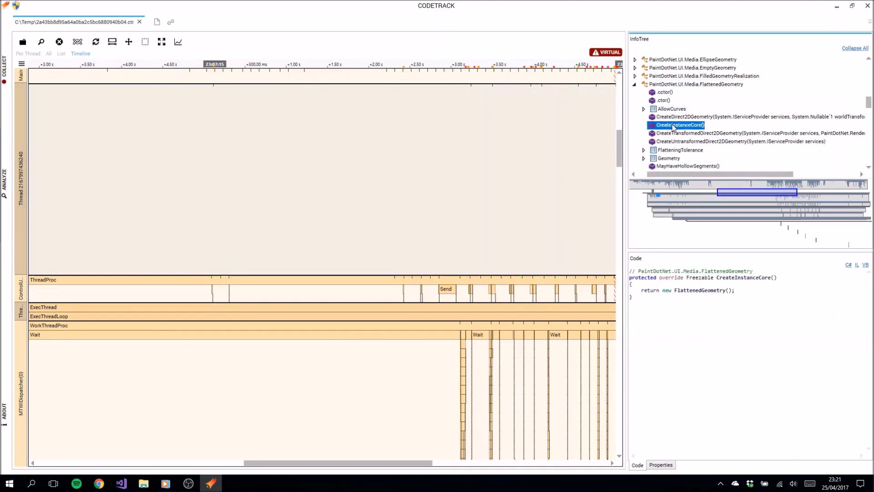
click(659, 195)
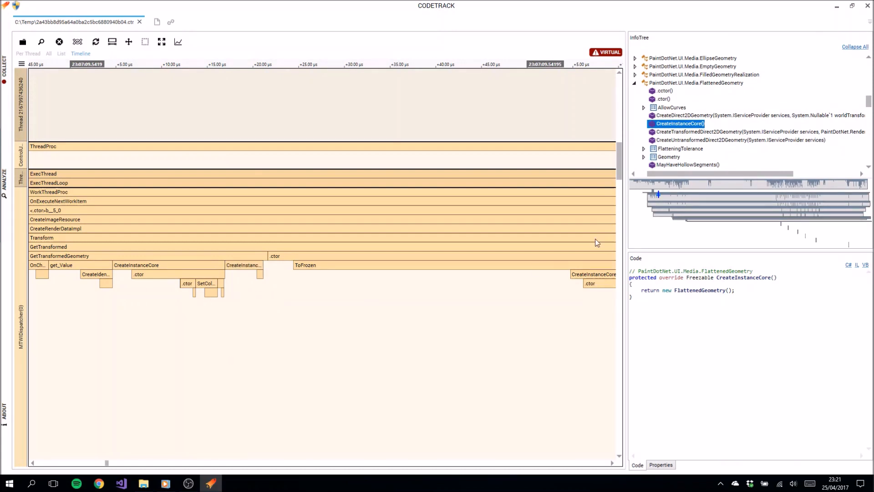
Step: Select the InitializeComponent call on the Main thread and mark the method in red
drag(620, 164, 621, 71)
drag(210, 190, 463, 222)
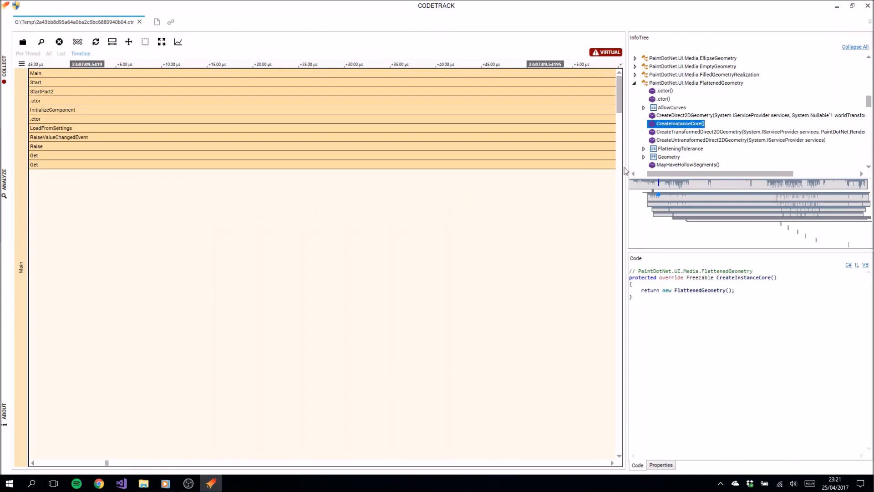
click(347, 113)
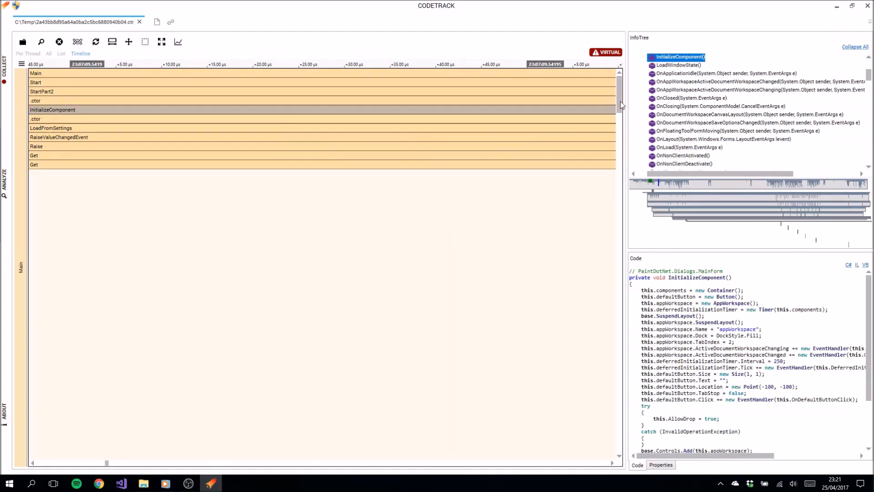
right_click(680, 59)
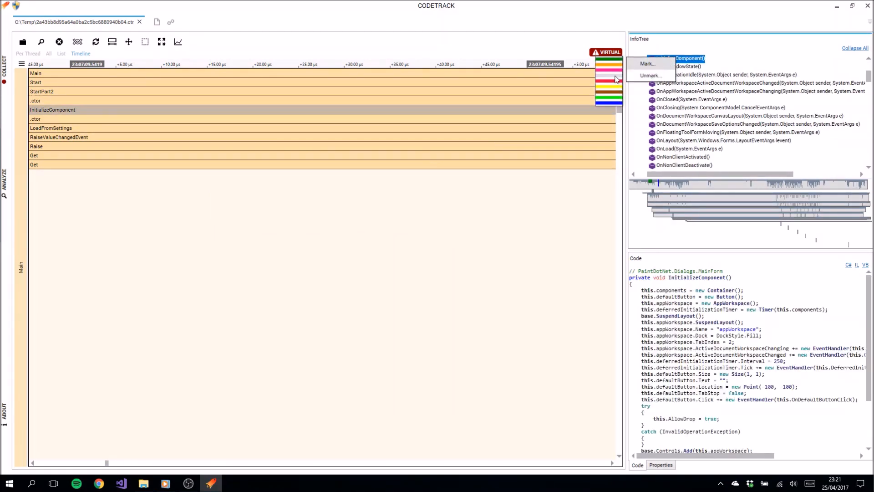
click(648, 64)
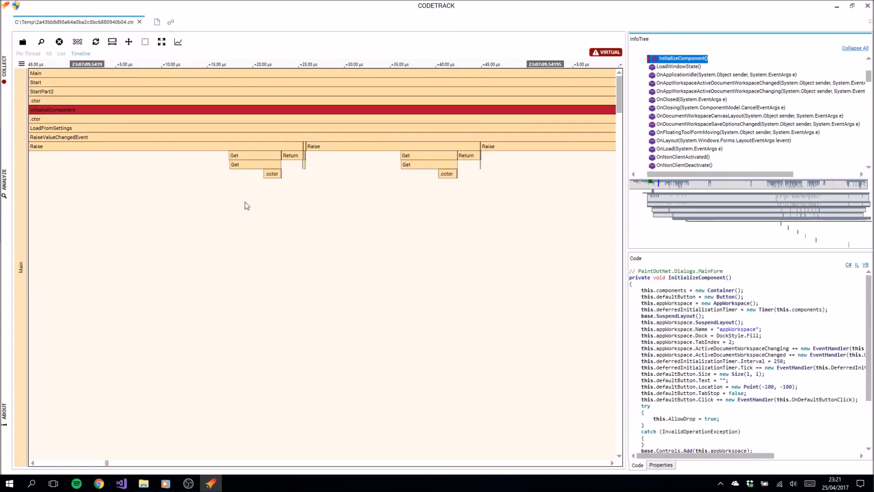
Step: Check the marked InitializeComponent() in the per-thread call tree, and return to the timeline fitted to the whole recording
click(30, 54)
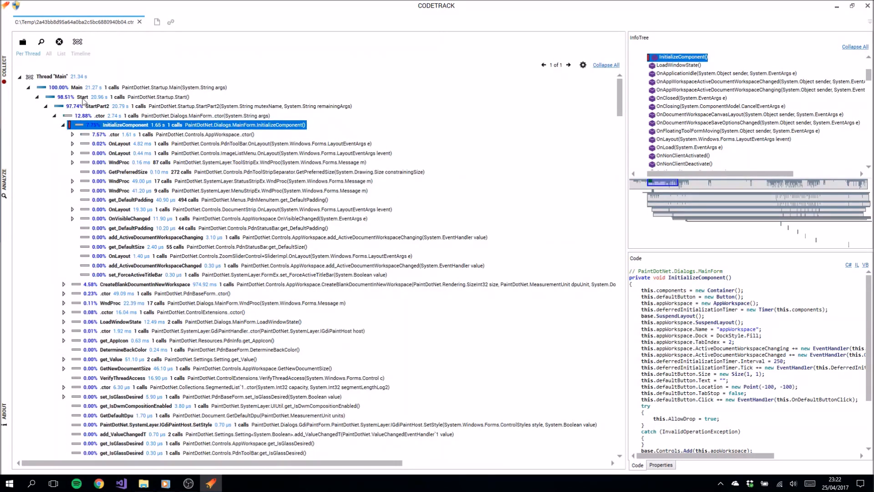
click(81, 54)
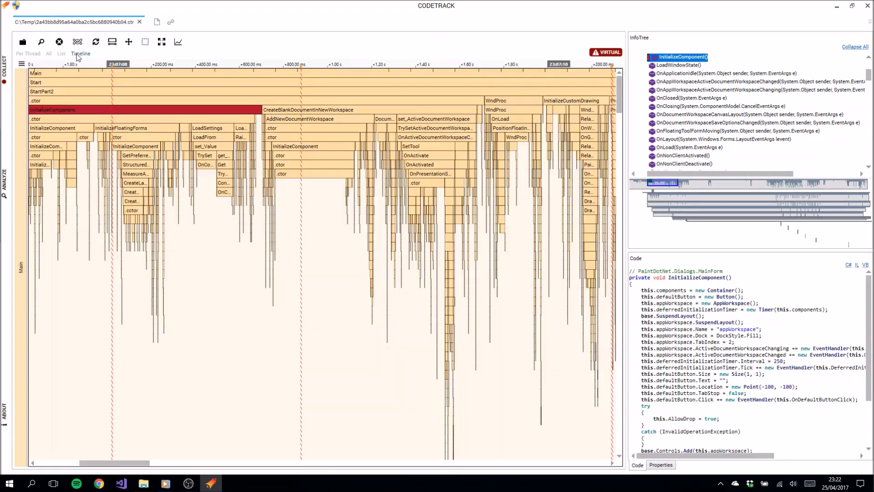
click(162, 41)
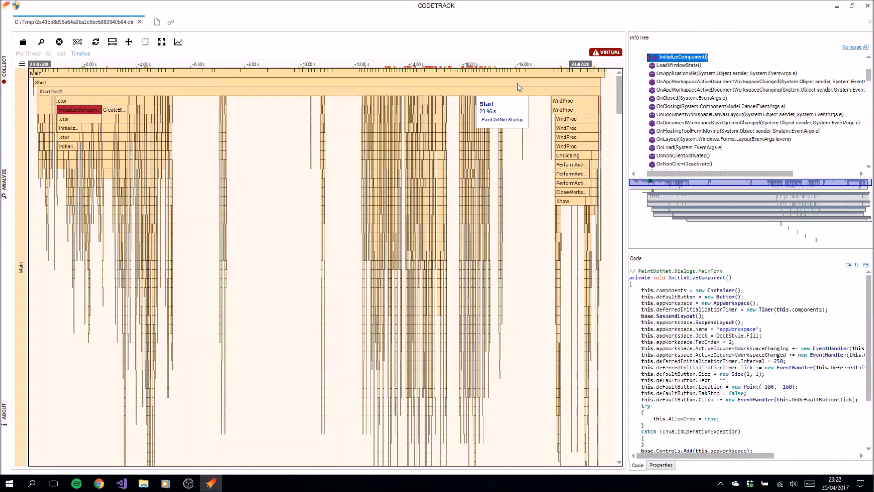
Step: Show the performance graph above the timeline, view its CPU, RAM, IO and GC data, and hide it
click(183, 48)
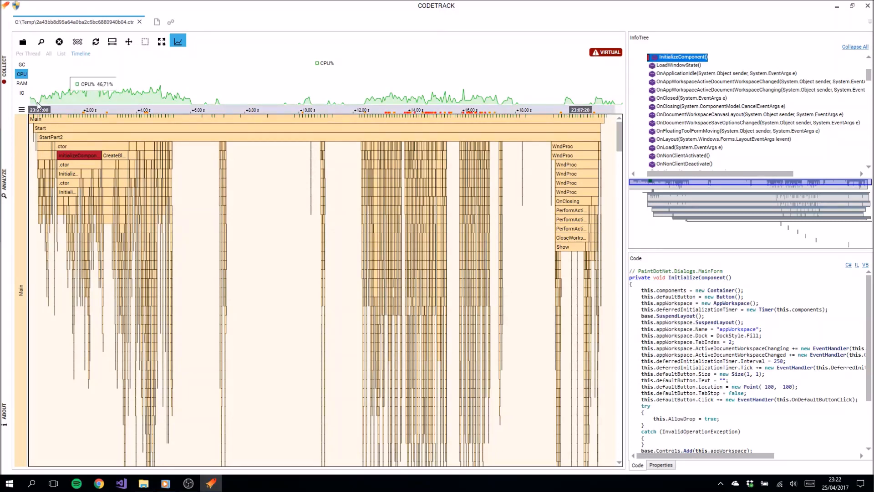
click(21, 84)
click(21, 93)
click(21, 65)
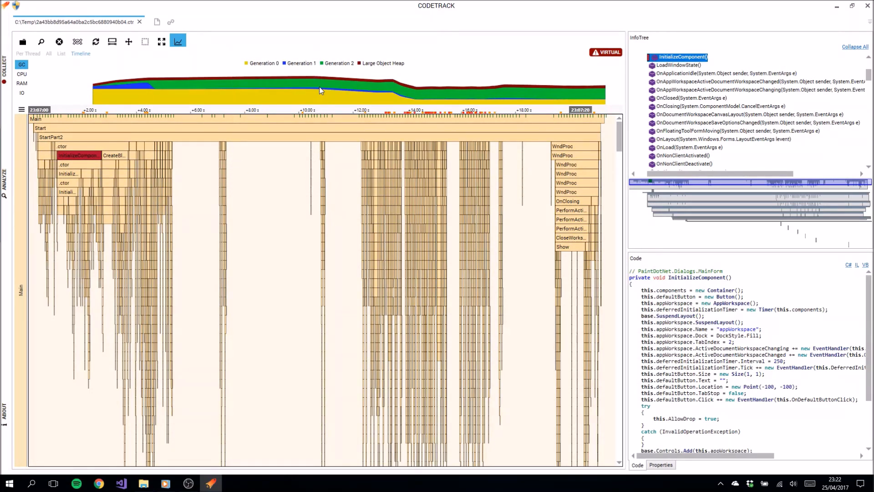
click(181, 42)
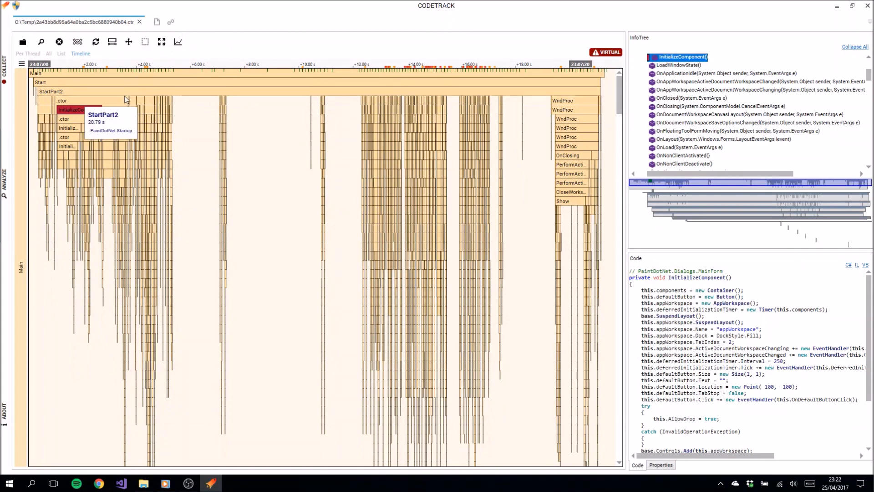
Step: Examine the Main thread's timeline at different zoom levels, down to the exception markers along the time ruler
scroll(140, 87, up, 5)
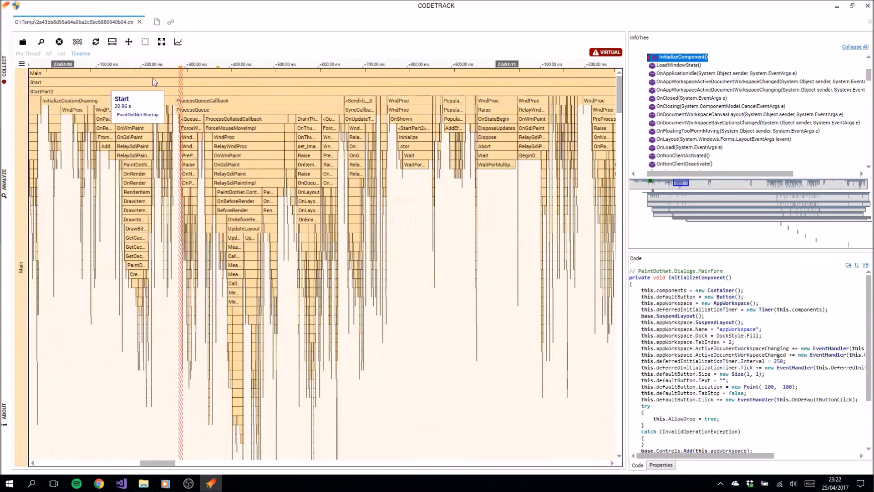
scroll(291, 169, down, 5)
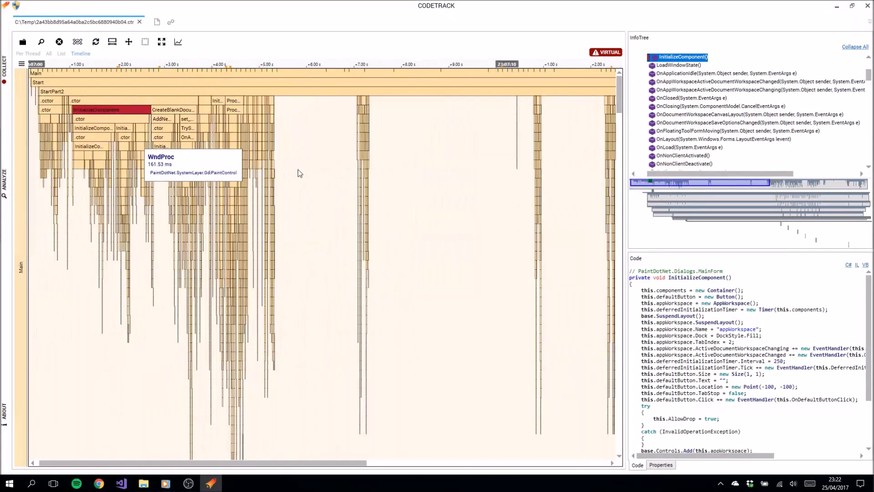
scroll(411, 113, up, 3)
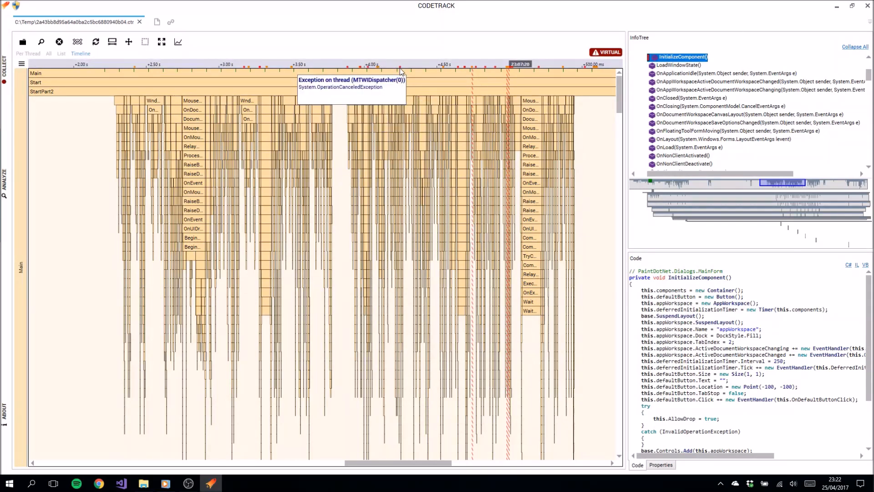
Step: Open the exceptions overview, expand System.OperationCanceledException for MTWIDispatcher(0), and go to the location of its second exception
click(60, 41)
double_click(280, 162)
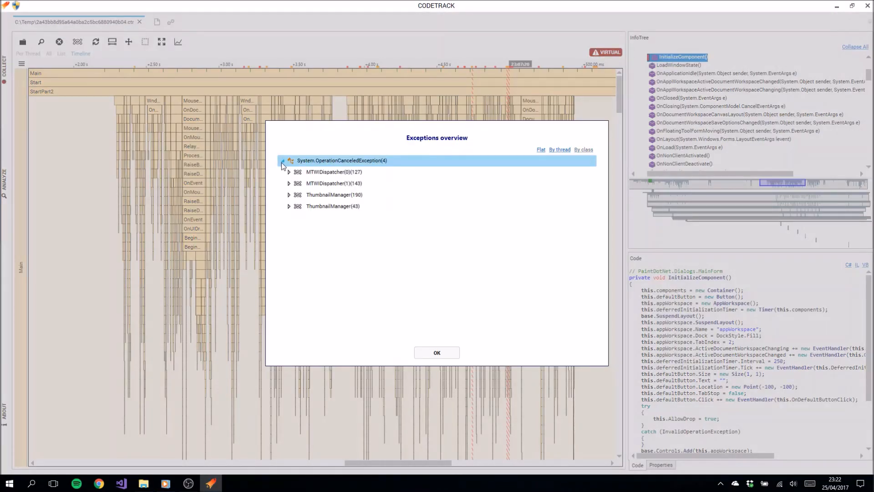
click(288, 174)
click(288, 173)
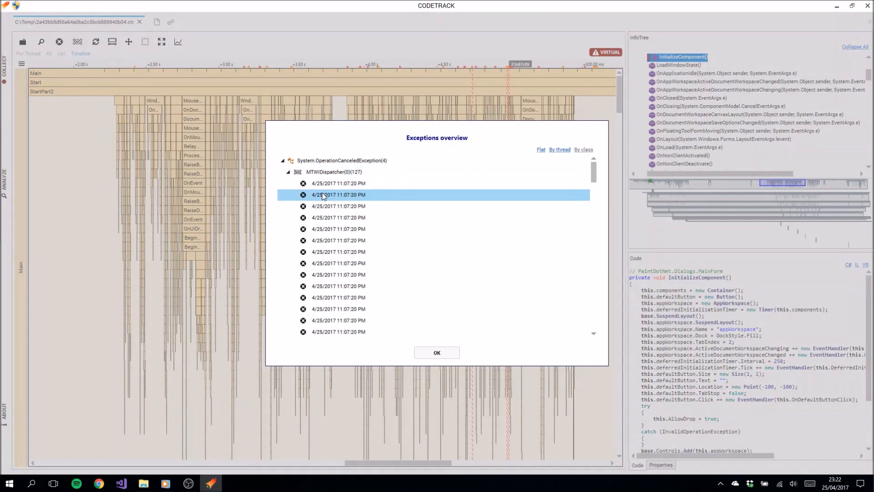
scroll(334, 218, down, 1)
click(549, 150)
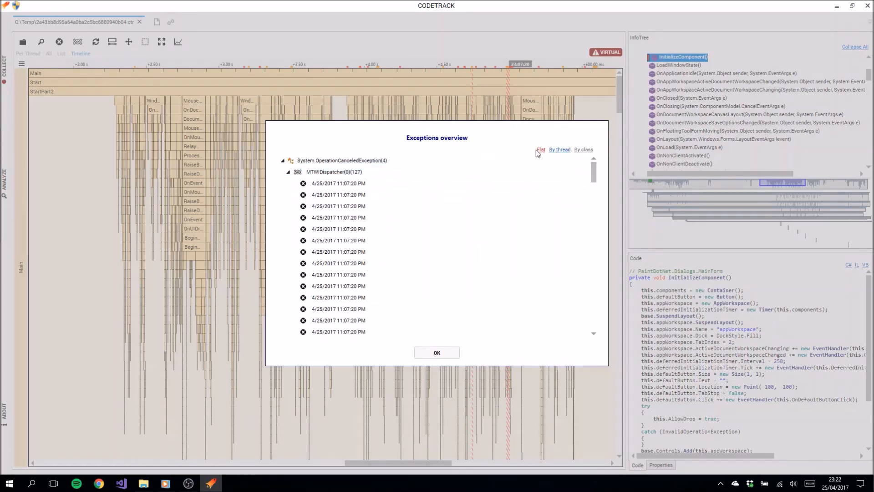
click(332, 196)
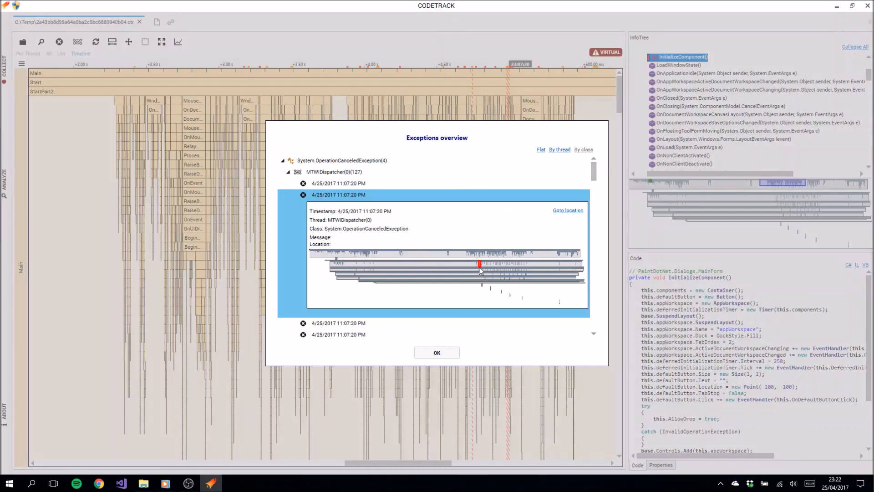
click(575, 213)
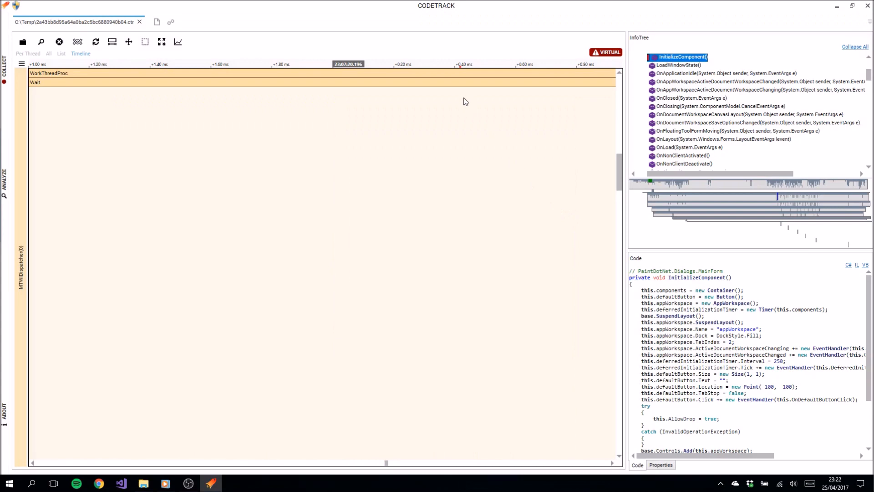
mouse_move(460, 71)
Step: Fit the whole recording, return to the Main thread and examine a garbage collection pause in the timeline up close
click(162, 41)
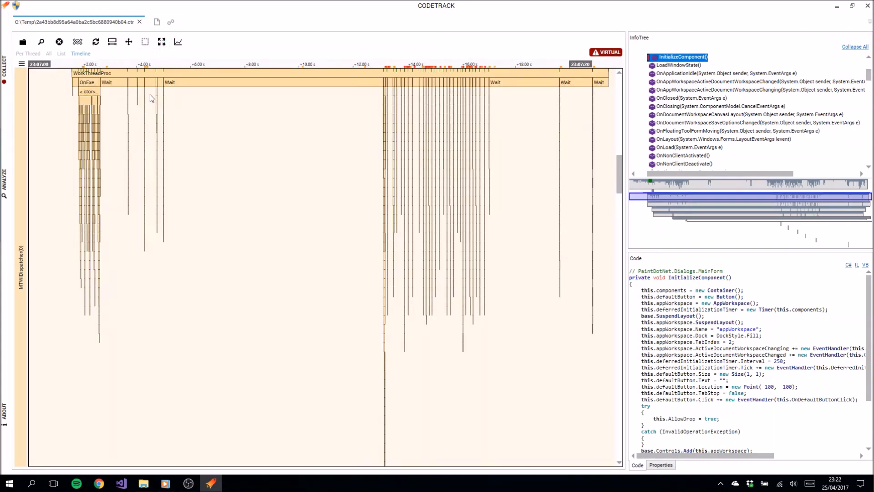
scroll(405, 98, up, 2)
drag(619, 169, 620, 68)
scroll(376, 116, up, 2)
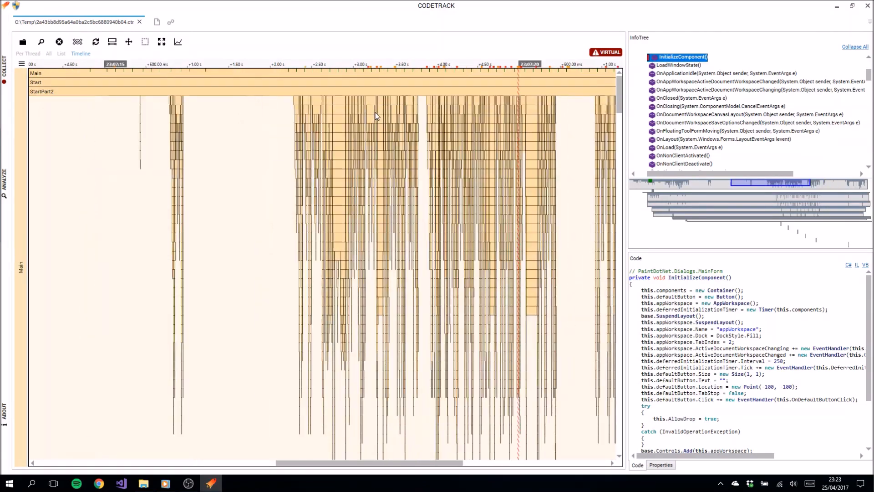
scroll(376, 117, down, 3)
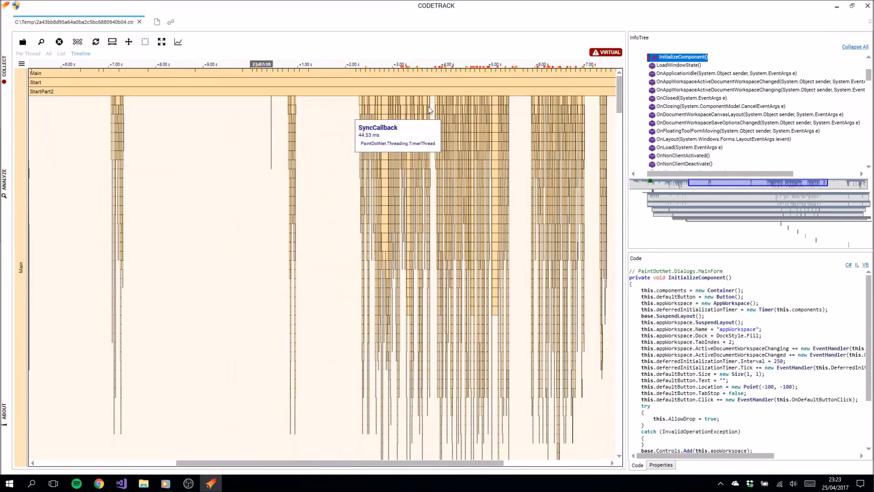
scroll(430, 107, up, 4)
scroll(570, 74, up, 2)
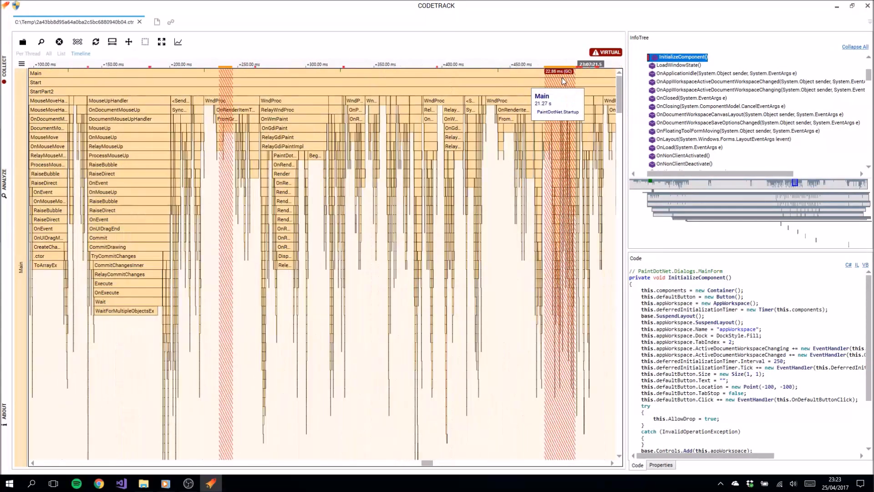
scroll(563, 81, up, 3)
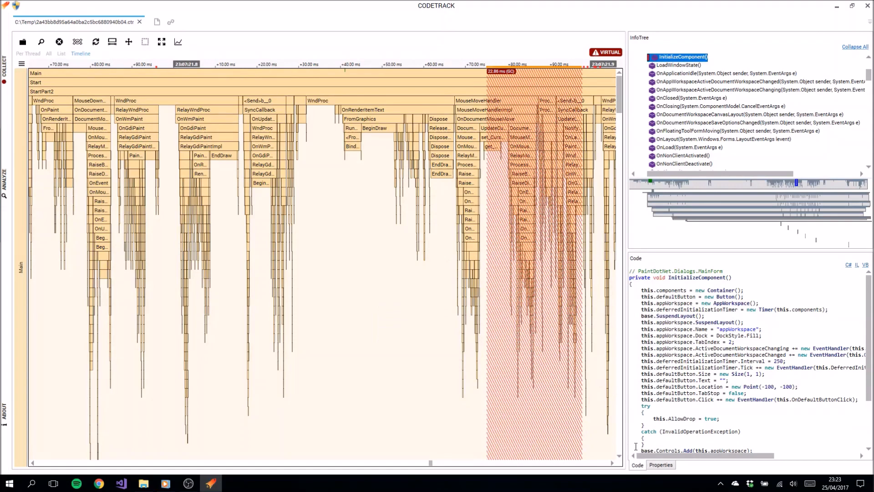
Step: View the properties of InitializeComponent and OnRenderItemText, and return to the code view for OnRenderItemText
click(655, 465)
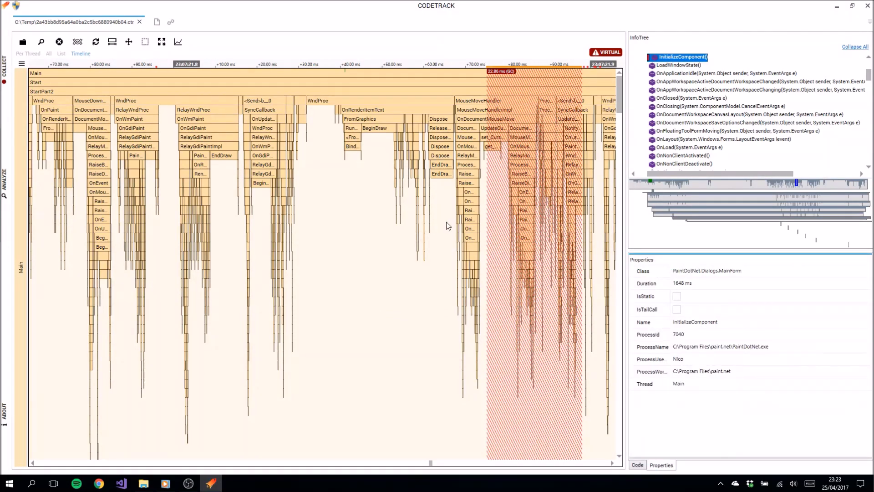
click(366, 110)
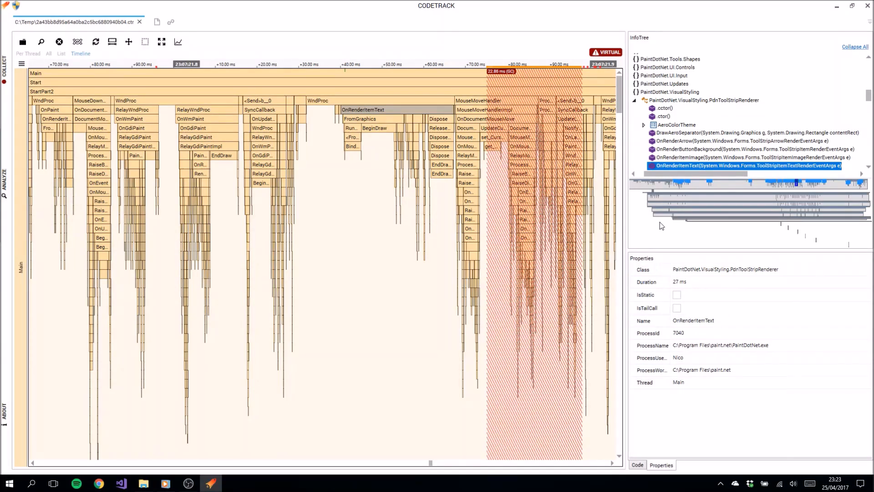
click(641, 467)
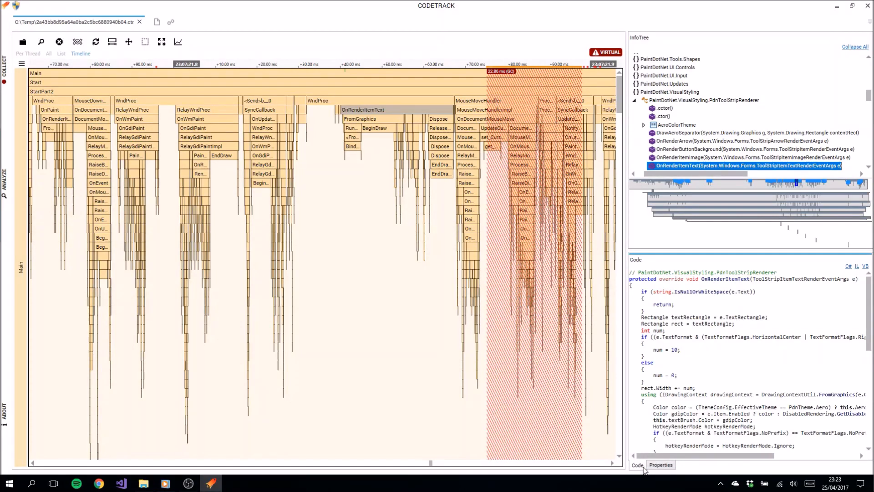
Step: Select the BeginDraw call below OnRenderItemText, and view the code of the RelayWndProc call below SyncCallback
click(376, 129)
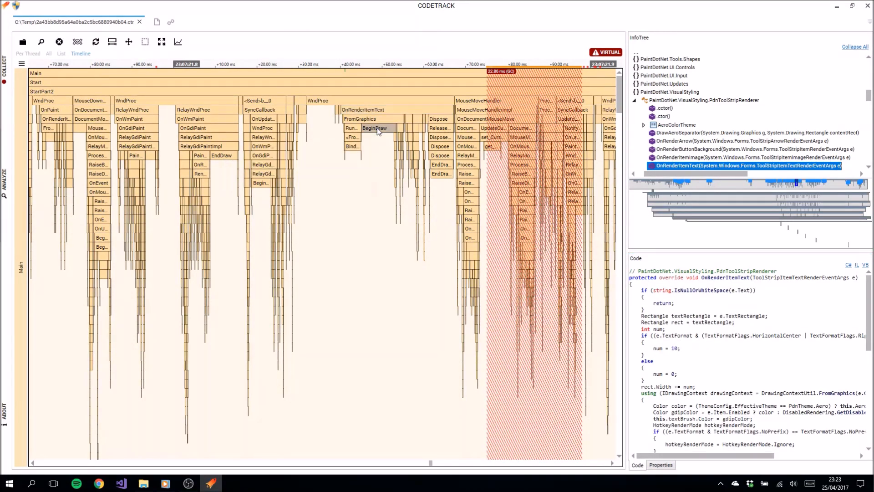
click(271, 139)
Step: Filter the threads to only MTWIDispatcher(0) to MTWIDispatcher(3), reordering them so that MTWIDispatcher(2) comes before MTWIDispatcher(3)
click(78, 43)
click(484, 326)
click(411, 216)
click(410, 230)
click(408, 258)
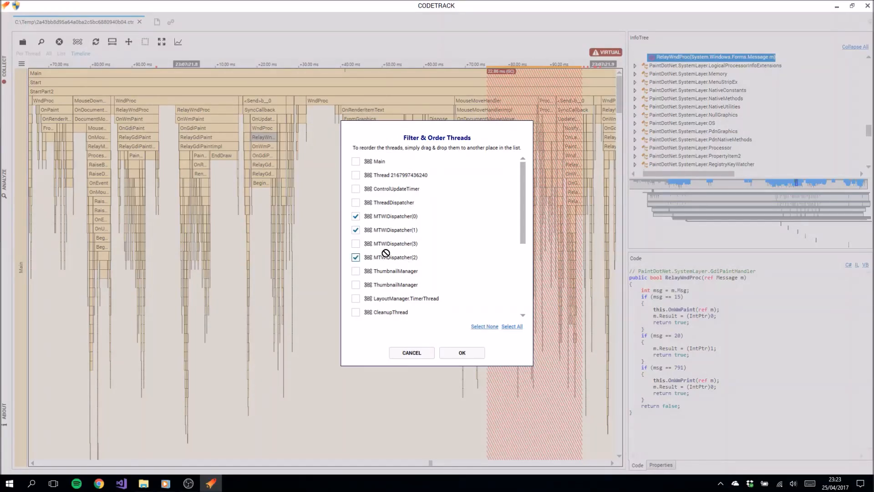
drag(387, 237, 386, 230)
click(385, 256)
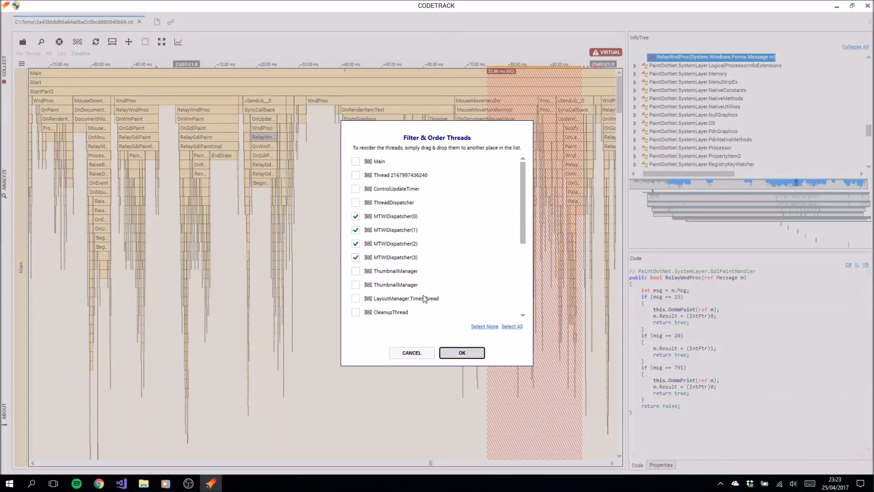
key(Return)
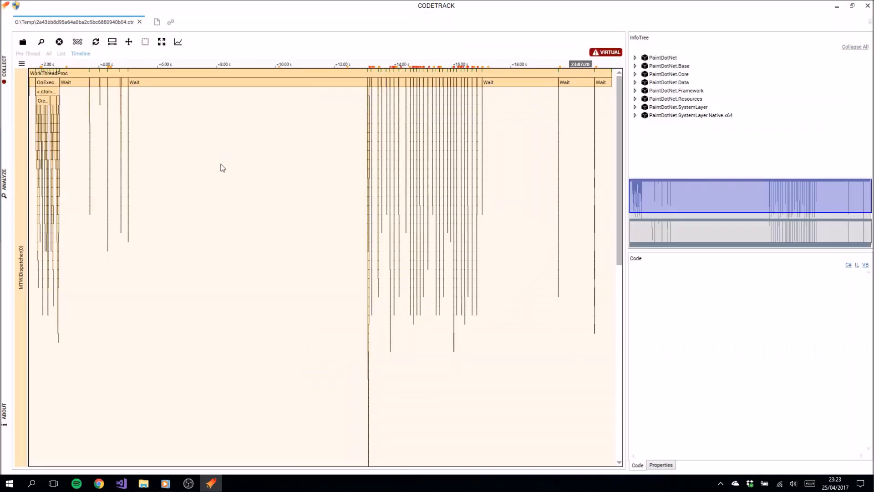
Step: Check the filtered threads in the per-thread call tree and return to the timeline
click(22, 64)
click(23, 53)
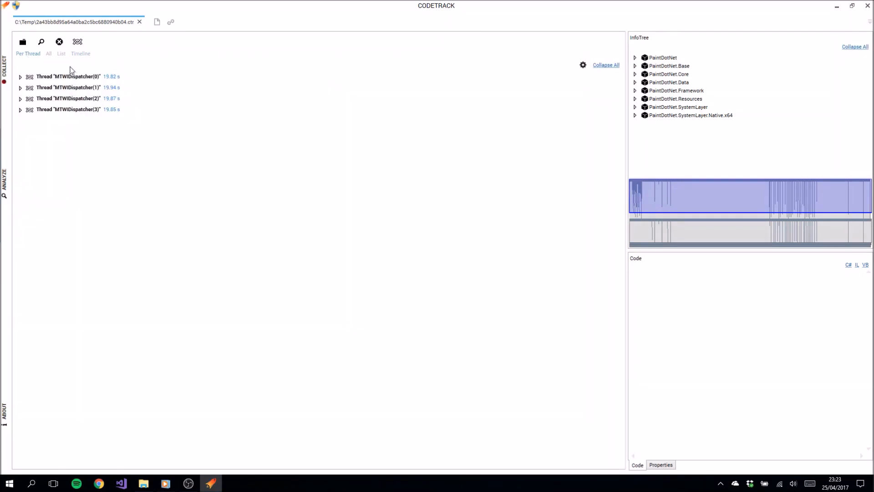
click(81, 53)
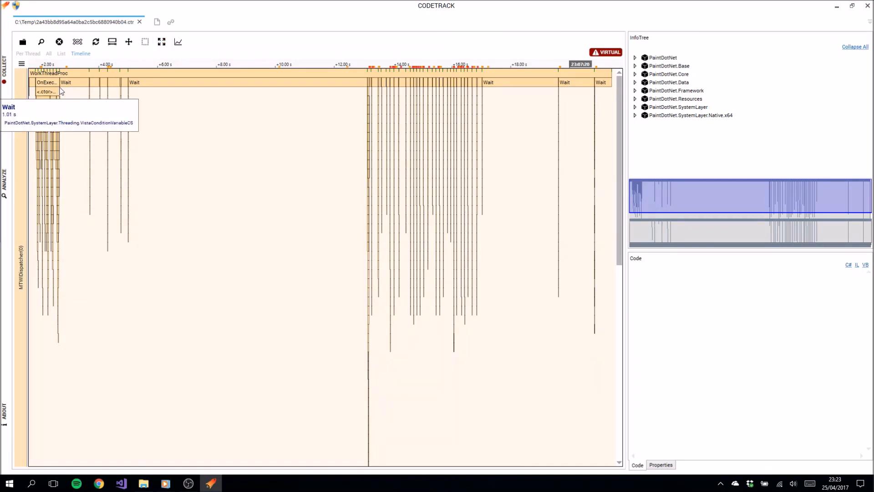
Step: Mark two time ranges on the ruler, over the startup activity and over the call burst between about 13 and 17 s
drag(36, 66, 65, 67)
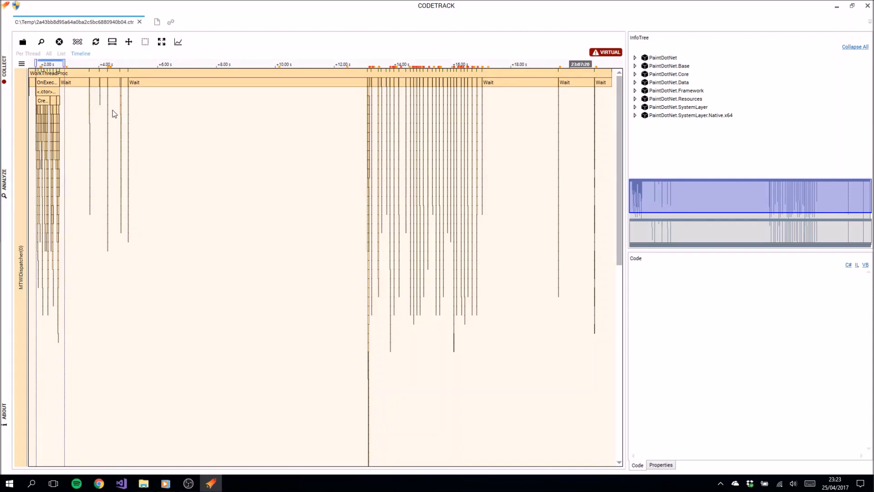
drag(367, 66, 488, 66)
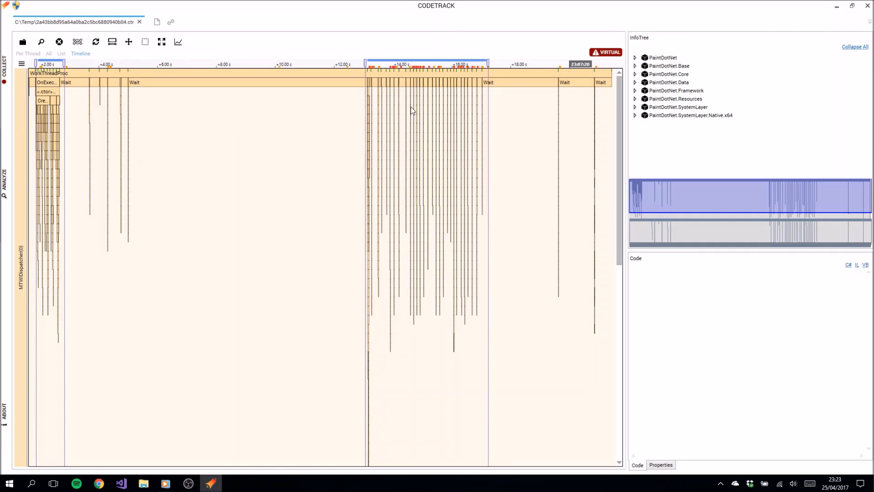
mouse_move(359, 66)
mouse_down()
mouse_move(350, 68)
mouse_move(365, 69)
mouse_up()
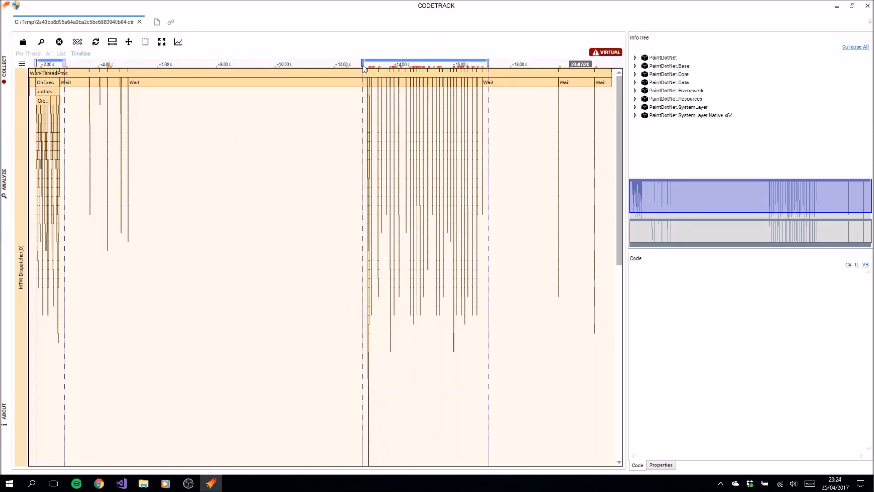
Step: Remove the second range's start marker, add a new one within the long Wait call, and move it to the start of the burst
double_click(363, 65)
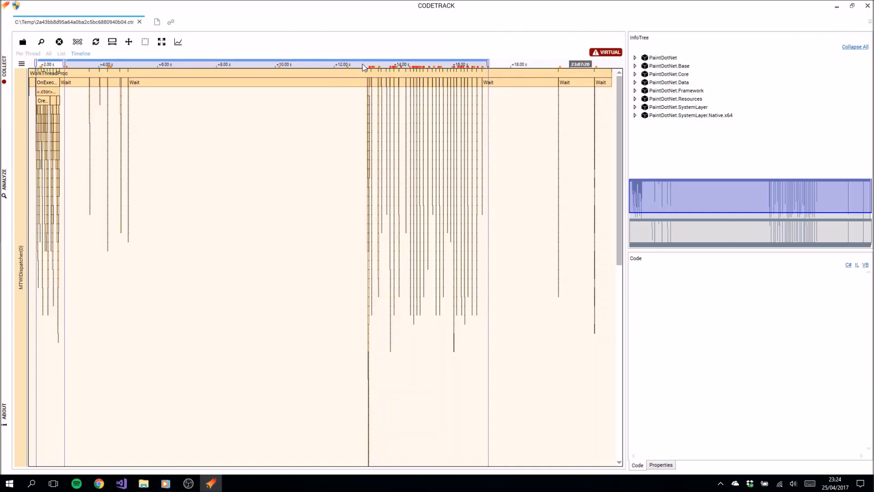
click(253, 66)
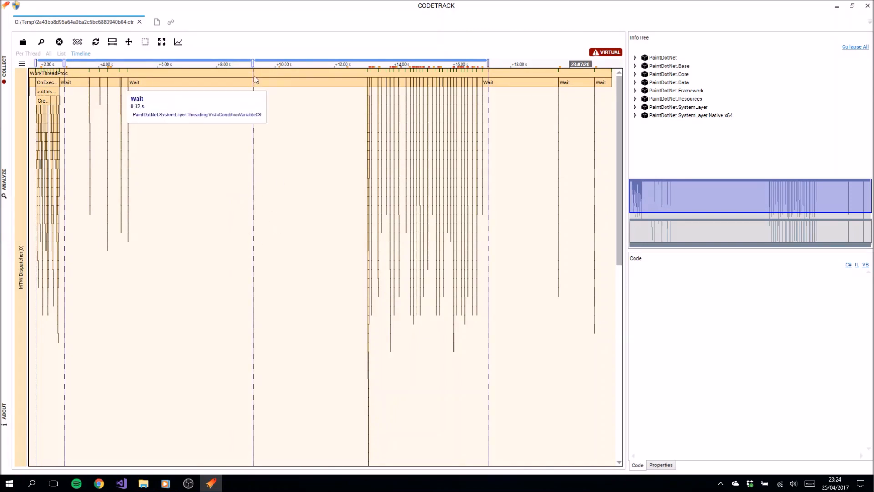
drag(253, 64, 364, 64)
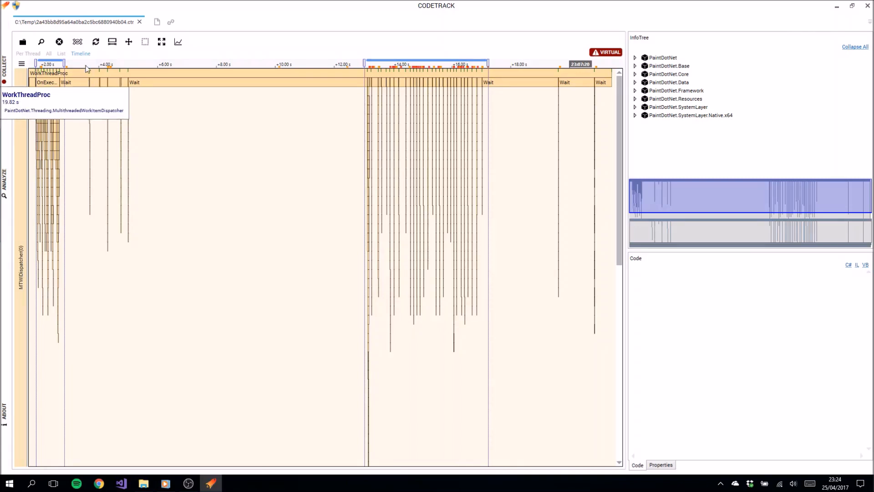
Step: Rescope the recording to the two marked ranges and expand both MTWIDispatcher threads in the per-thread call tree
click(97, 41)
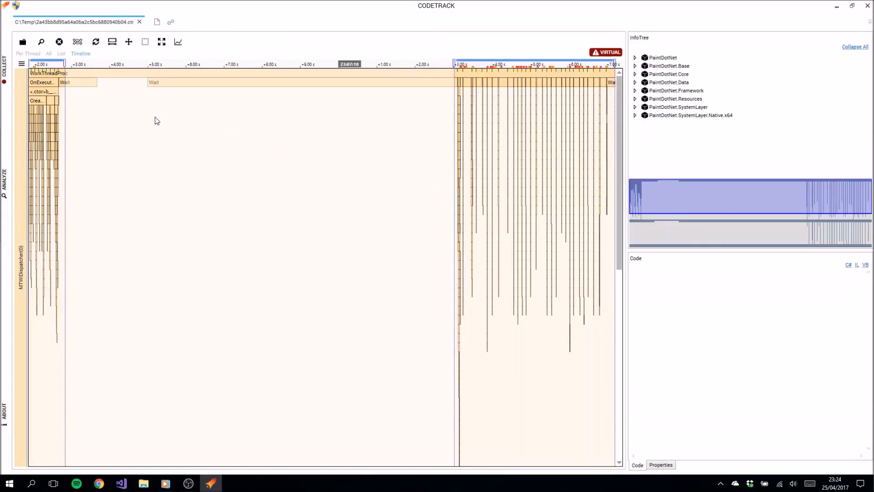
click(28, 54)
click(19, 77)
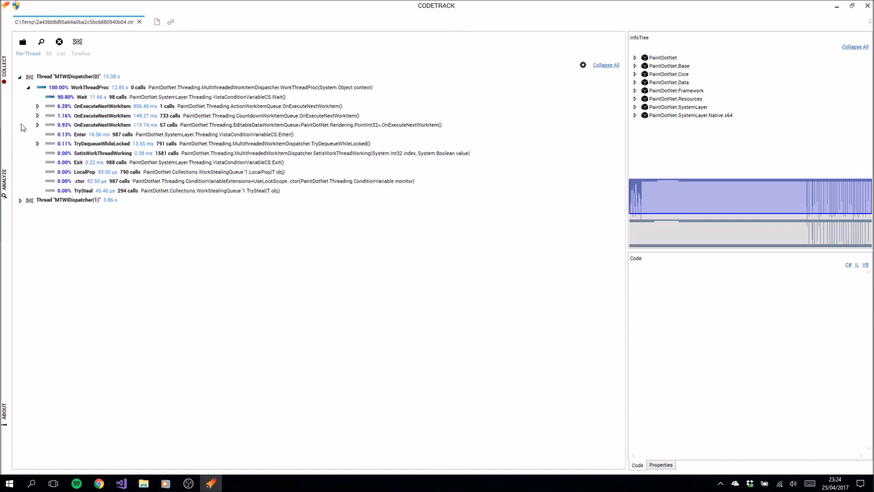
click(20, 201)
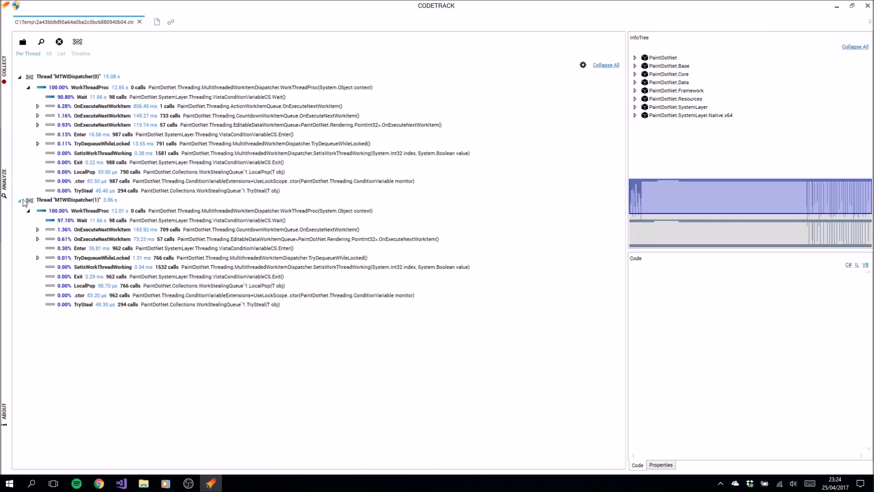
Step: Return to the timeline and rescope it to the whole recording
click(80, 54)
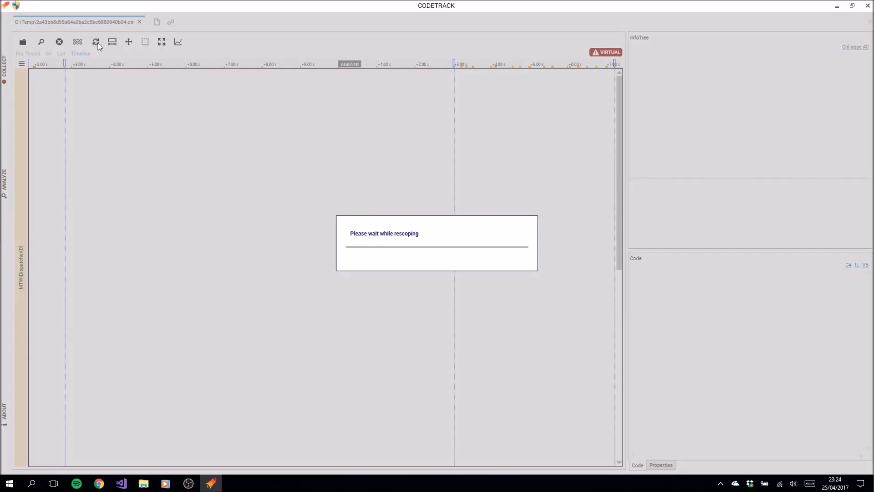
click(96, 42)
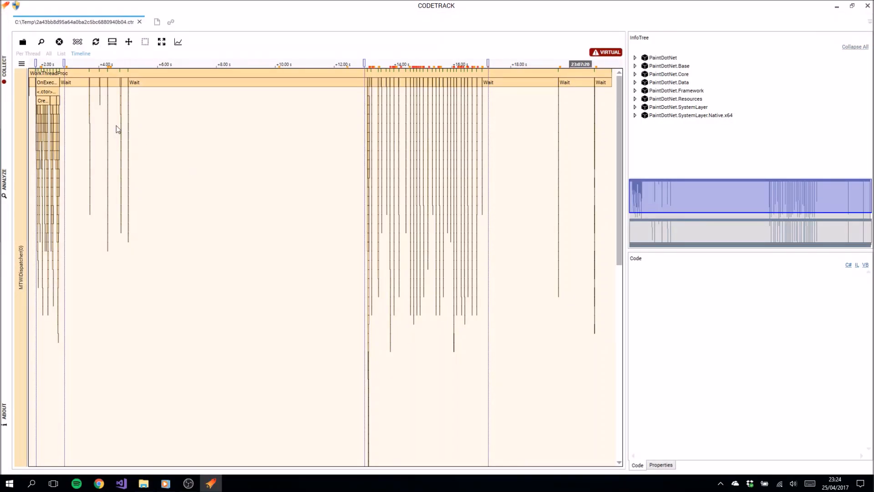
Step: Add the Main thread to the thread filter alongside the MTWIDispatcher threads
click(73, 44)
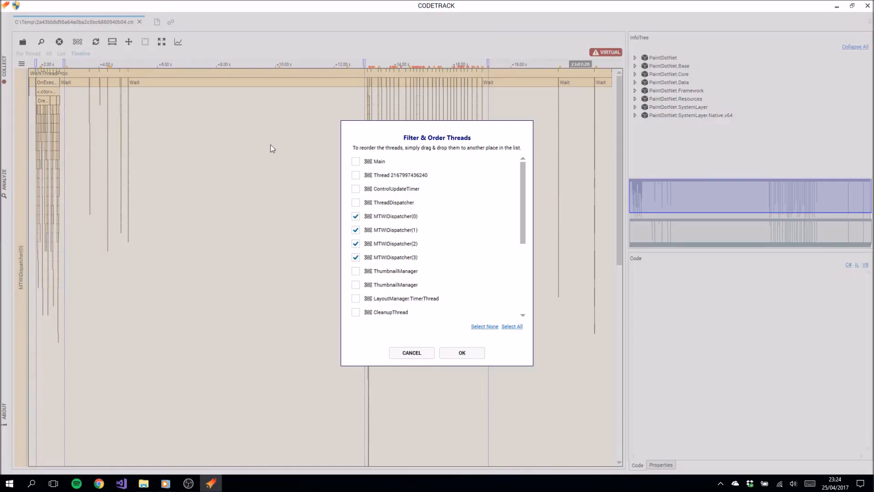
click(356, 163)
click(477, 356)
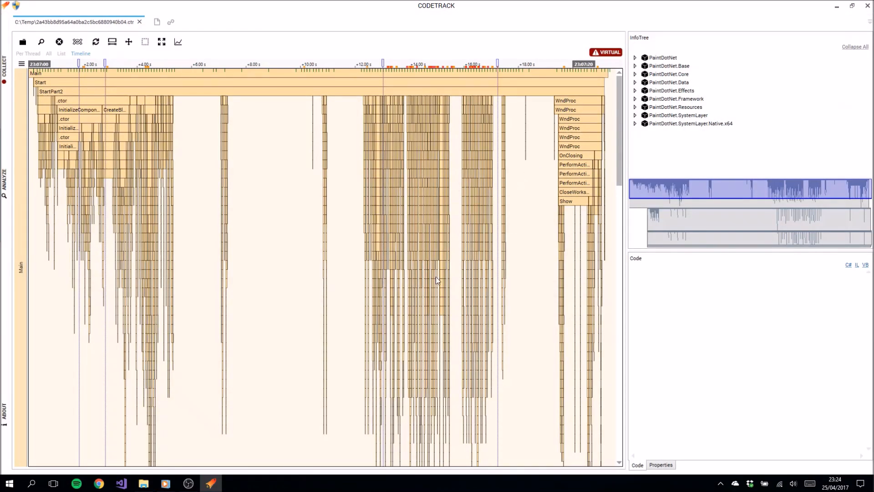
Step: Examine the nested OnRender and DrawGeometryRealization calls of the Main thread up close
scroll(149, 264, up, 5)
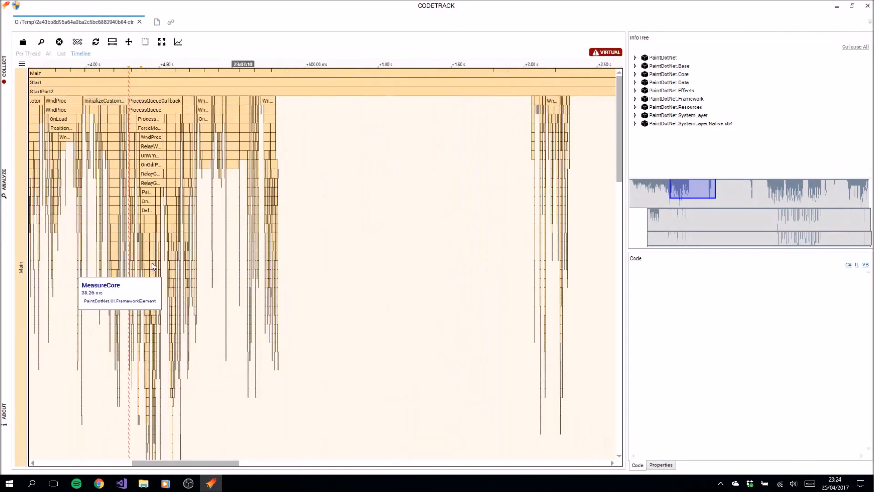
scroll(206, 272, up, 5)
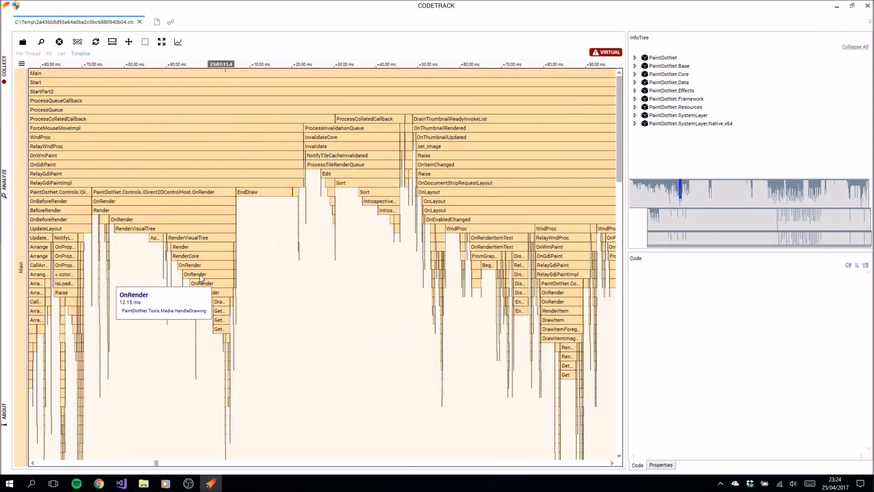
scroll(208, 284, up, 1)
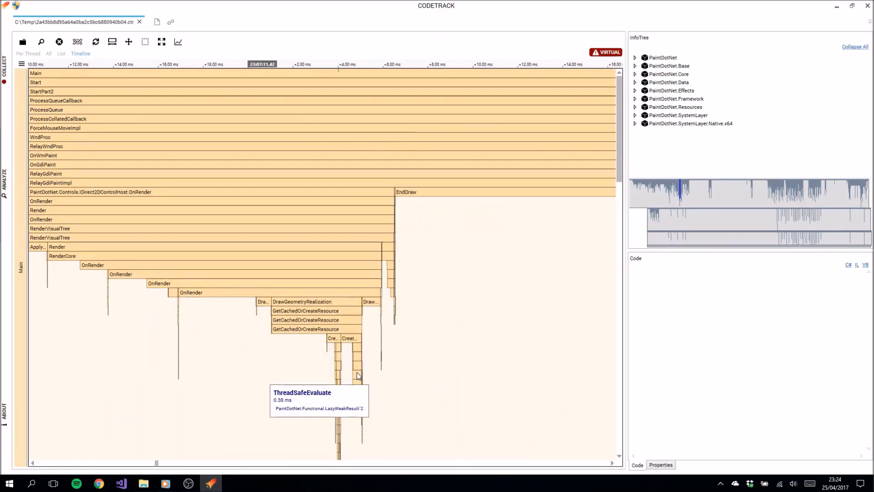